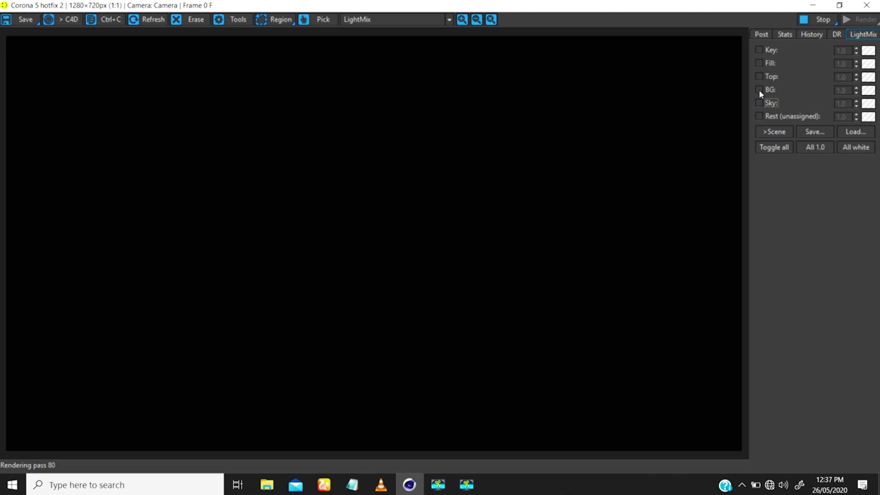
Step: Toggle the BG, Top, Key and Fill LightMix layers to preview each light
{"action": "left_click", "coordinate": [759, 90]}
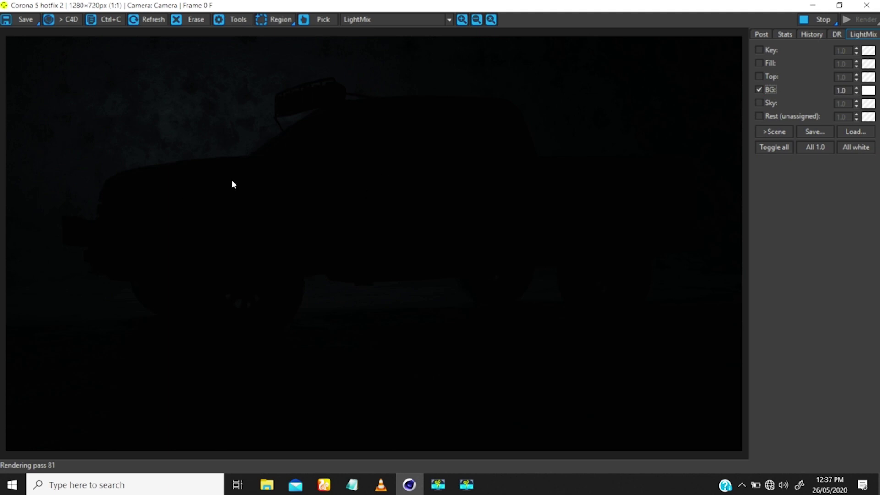
{"action": "left_click", "coordinate": [759, 77]}
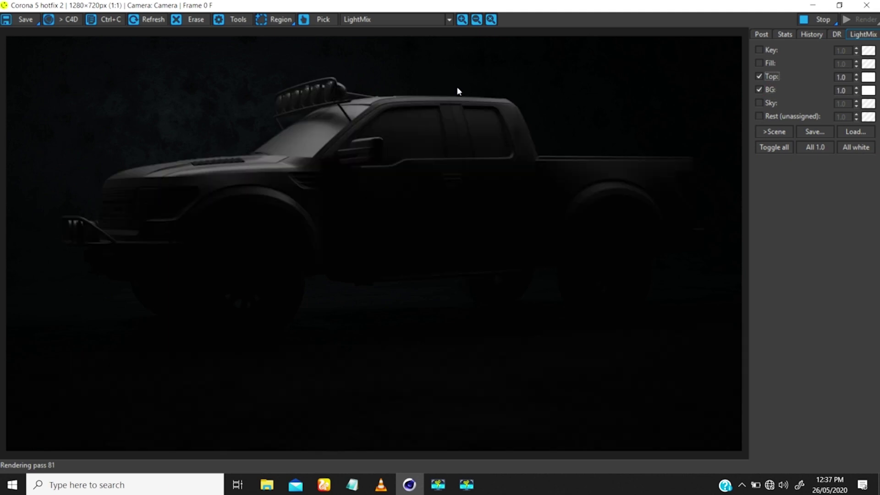
{"action": "left_click", "coordinate": [759, 90]}
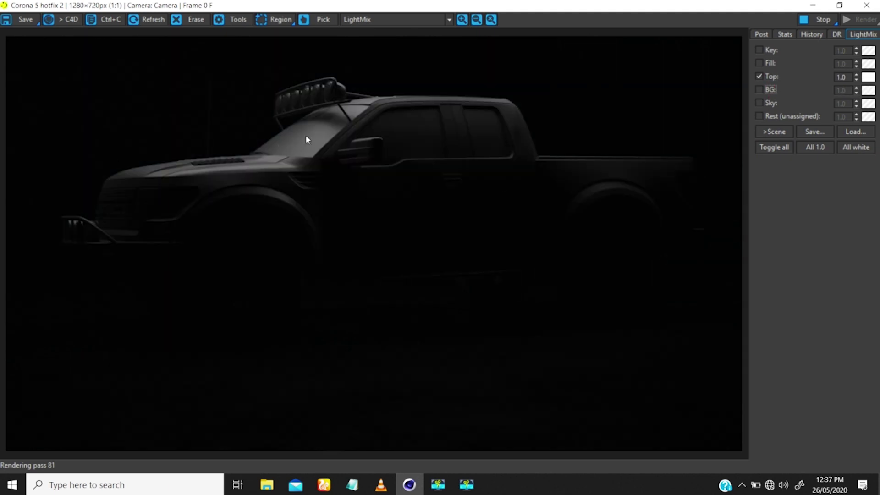
{"action": "left_click", "coordinate": [759, 50]}
{"action": "left_click", "coordinate": [759, 77]}
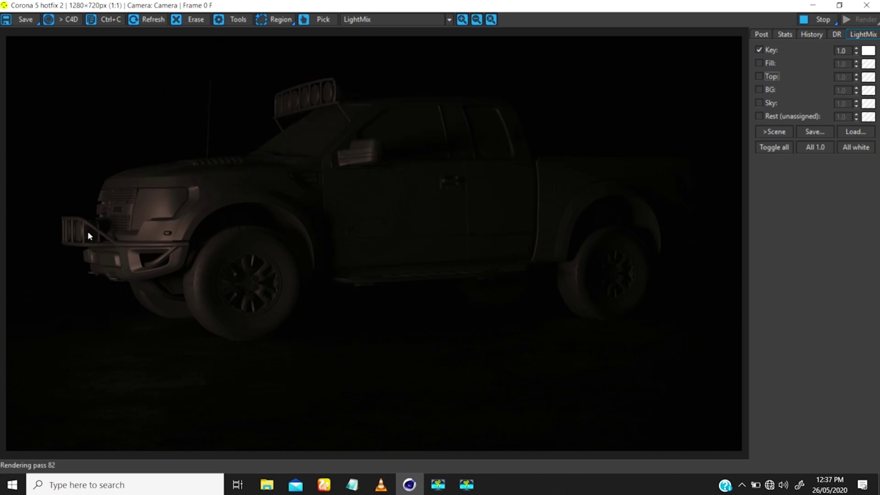
{"action": "left_click", "coordinate": [760, 64]}
{"action": "left_click", "coordinate": [779, 50]}
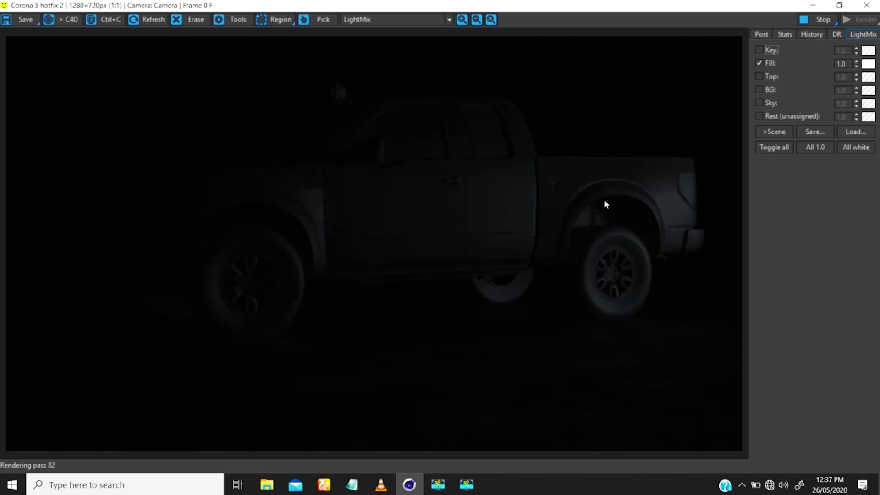
Step: Turn Key and Top back on, then solo the Sky layer to compare it
{"action": "left_click", "coordinate": [759, 50]}
{"action": "left_click", "coordinate": [759, 76]}
{"action": "left_click", "coordinate": [759, 103]}
{"action": "left_click", "coordinate": [759, 51]}
{"action": "left_click", "coordinate": [759, 63]}
{"action": "left_click", "coordinate": [759, 76]}
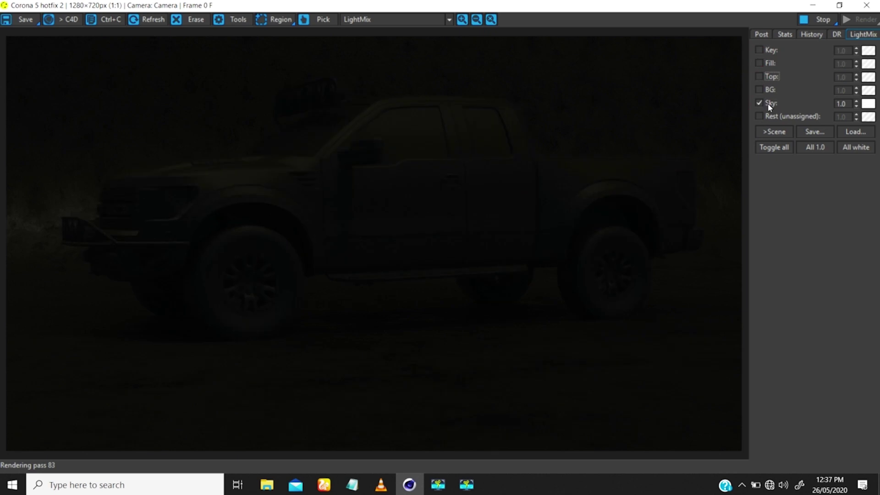
{"action": "left_click", "coordinate": [759, 104]}
{"action": "left_click", "coordinate": [759, 103]}
Step: Set the Sky layer's LightMix intensity to 0.2
{"action": "key", "text": "Tab"}
{"action": "type", "text": "0.2"}
{"action": "key", "text": "Return"}
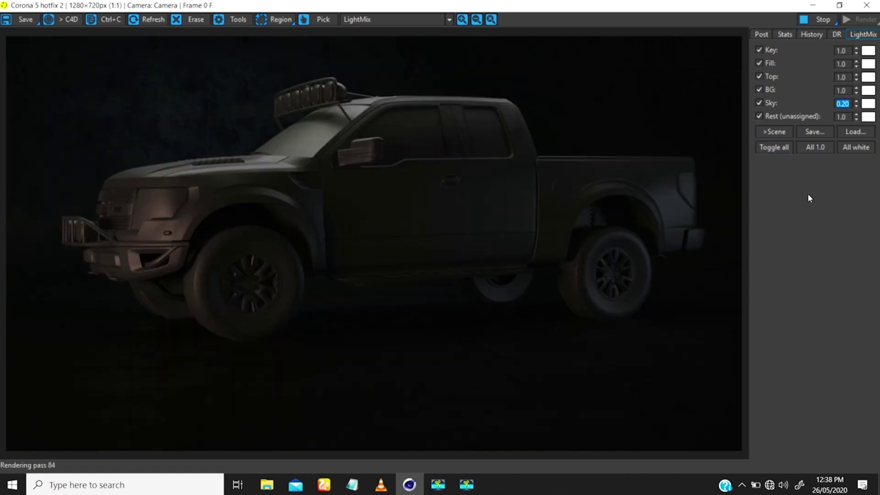
Step: Try teal, then set the Top light's LightMix colour to magenta
{"action": "left_click", "coordinate": [869, 77]}
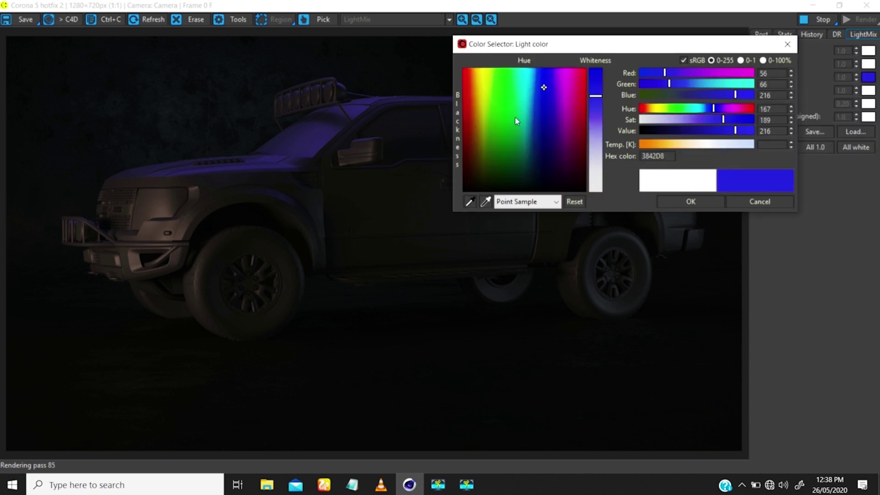
{"action": "left_click_drag", "start_coordinate": [515, 116], "coordinate": [528, 143]}
{"action": "left_click", "coordinate": [564, 119]}
{"action": "left_click", "coordinate": [691, 202]}
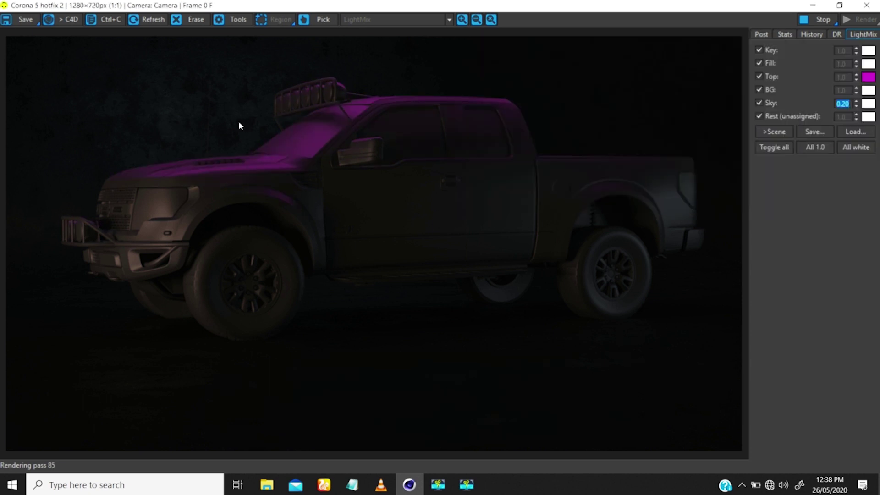
Step: Stop the interactive render and change the Top light colour to pale lavender B9AFC5
{"action": "left_click", "coordinate": [815, 21]}
{"action": "left_click", "coordinate": [869, 77]}
{"action": "left_click", "coordinate": [514, 91]}
{"action": "left_click_drag", "start_coordinate": [596, 107], "coordinate": [596, 152]}
{"action": "left_click", "coordinate": [552, 110]}
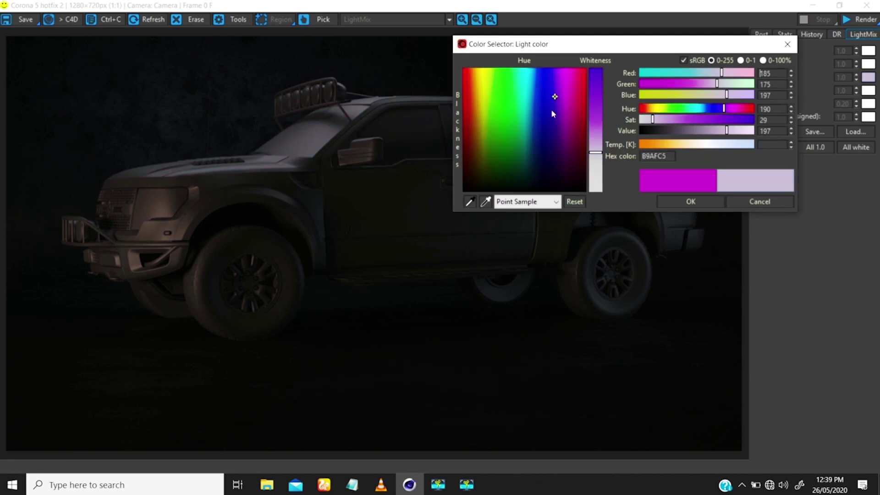
{"action": "left_click", "coordinate": [691, 202]}
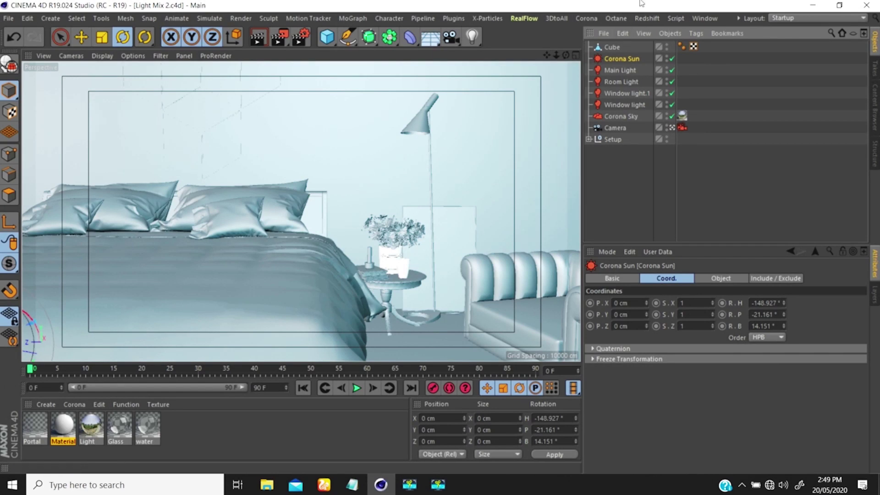
Step: Inspect each scene light in the Object Manager, framing the Corona Sun and orbiting around the house
{"action": "left_click", "coordinate": [536, 230]}
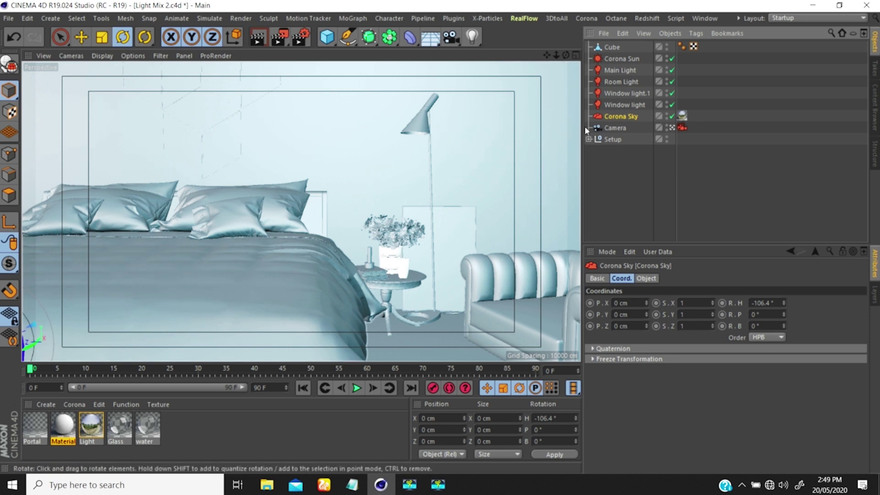
{"action": "left_click", "coordinate": [623, 104]}
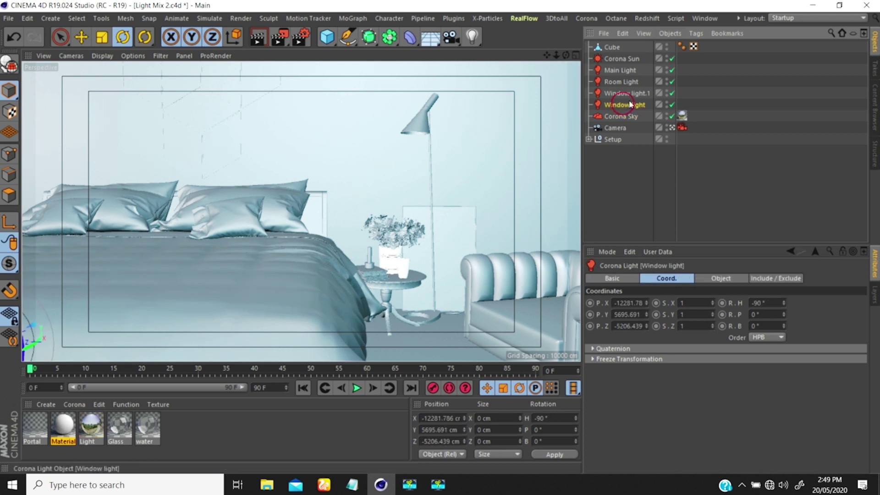
{"action": "left_click", "coordinate": [626, 93]}
{"action": "left_click", "coordinate": [623, 81]}
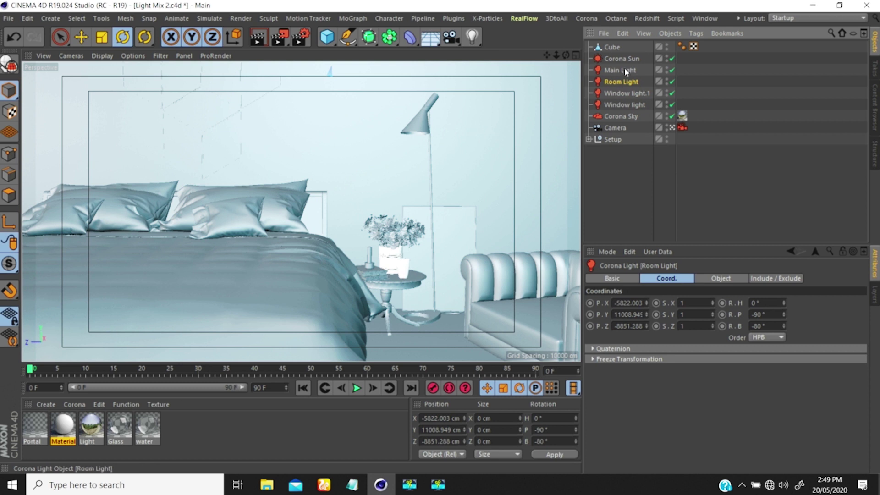
{"action": "left_click", "coordinate": [620, 69]}
{"action": "left_click", "coordinate": [620, 59]}
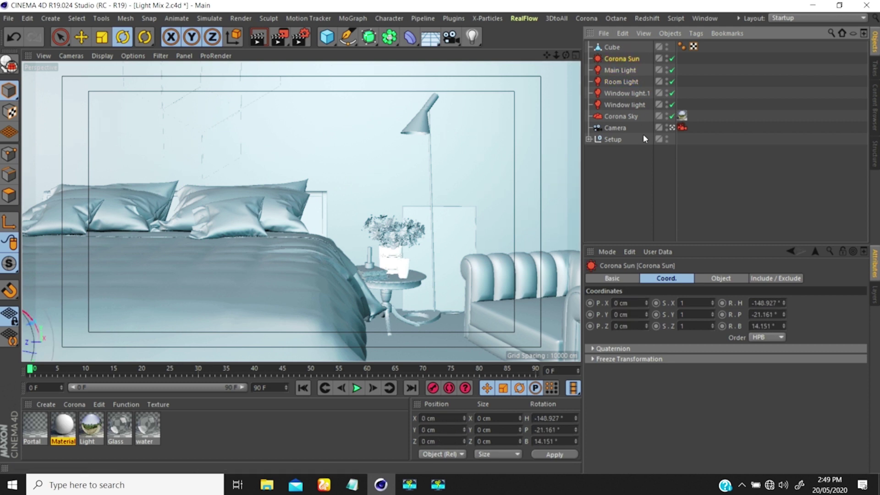
{"action": "key", "text": "o"}
{"action": "scroll", "coordinate": [272, 265], "scroll_direction": "down", "scroll_amount": 3}
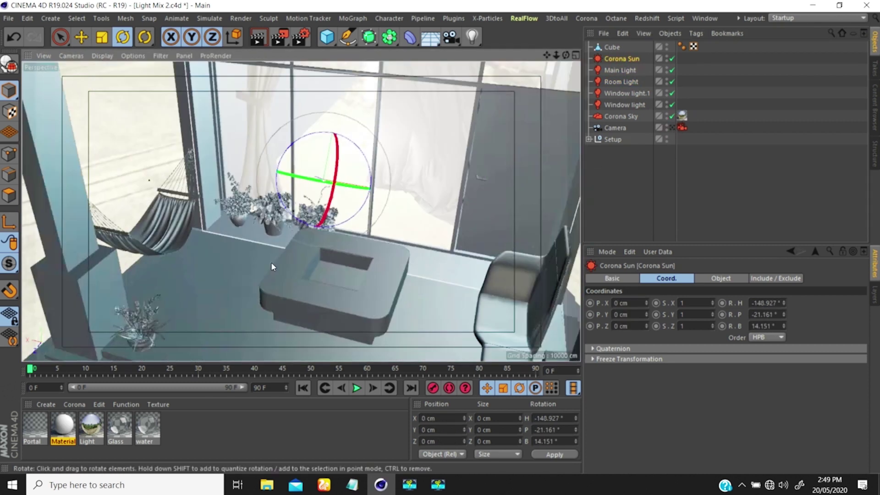
{"action": "scroll", "coordinate": [271, 266], "scroll_direction": "down", "scroll_amount": 5}
{"action": "left_click_drag", "start_coordinate": [272, 266], "coordinate": [427, 174], "text": "alt"}
{"action": "scroll", "coordinate": [353, 131], "scroll_direction": "up", "scroll_amount": 5}
Step: Raise the saturation of Window light.1 and Window light from 9% to 15% (H 193°)
{"action": "left_click", "coordinate": [626, 93]}
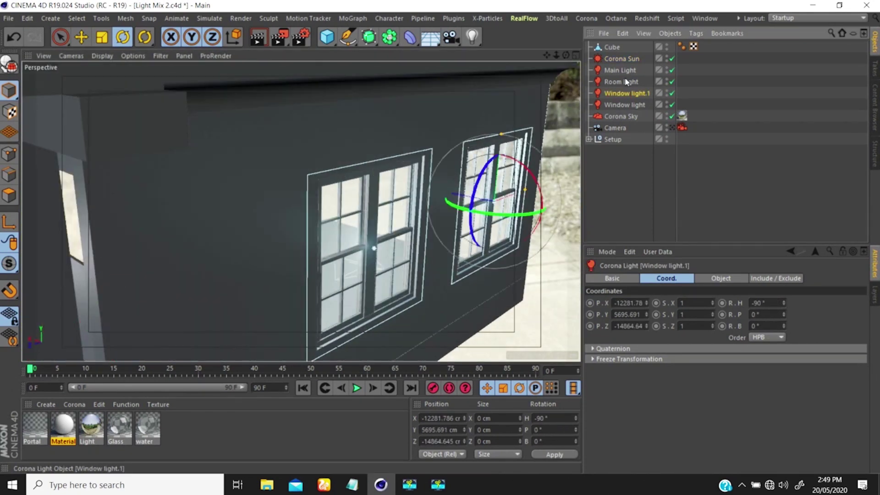
{"action": "left_click", "coordinate": [624, 105], "text": "ctrl"}
{"action": "left_click", "coordinate": [721, 278]}
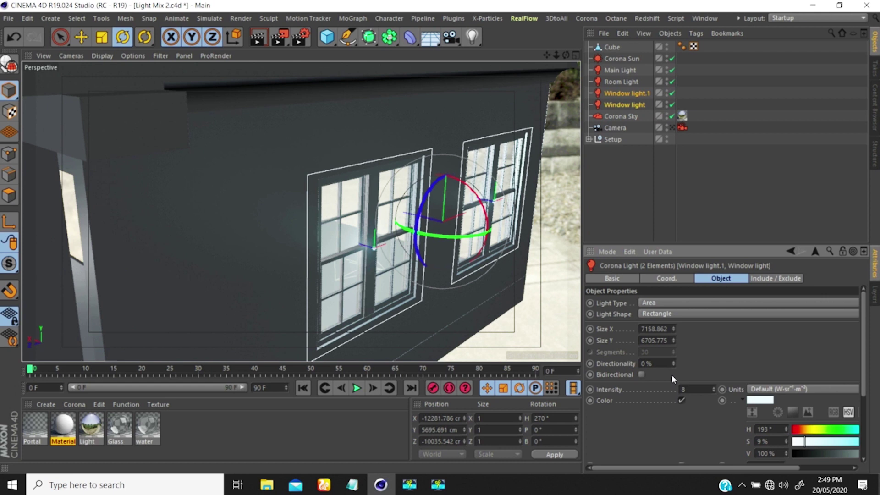
{"action": "left_click", "coordinate": [762, 401]}
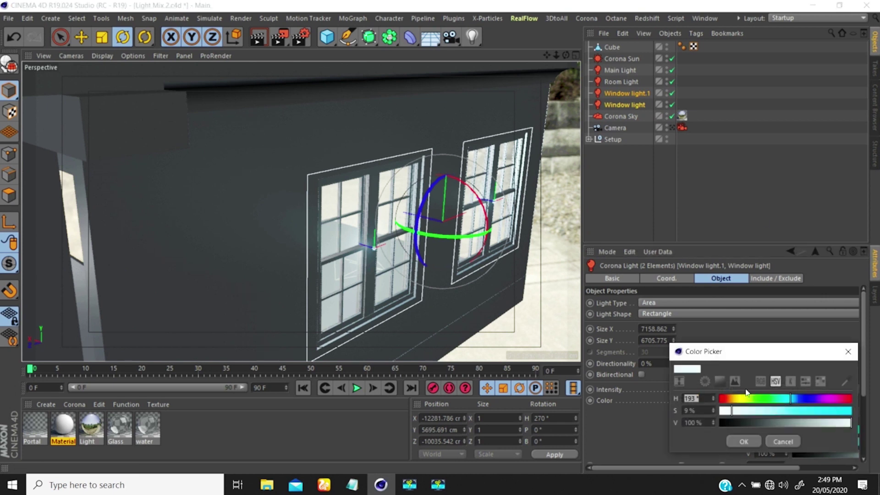
{"action": "left_click_drag", "start_coordinate": [736, 412], "coordinate": [741, 412]}
{"action": "left_click", "coordinate": [744, 442]}
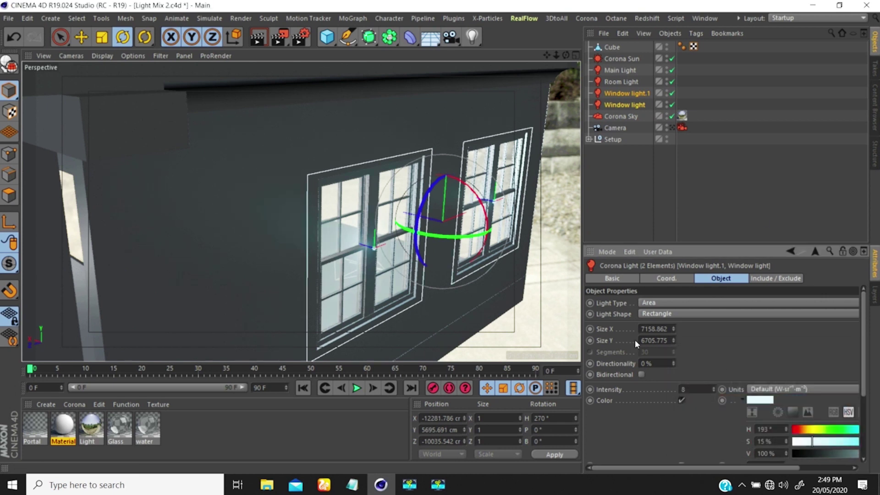
{"action": "left_click_drag", "start_coordinate": [440, 154], "coordinate": [542, 105], "text": "alt"}
{"action": "left_click", "coordinate": [354, 132]}
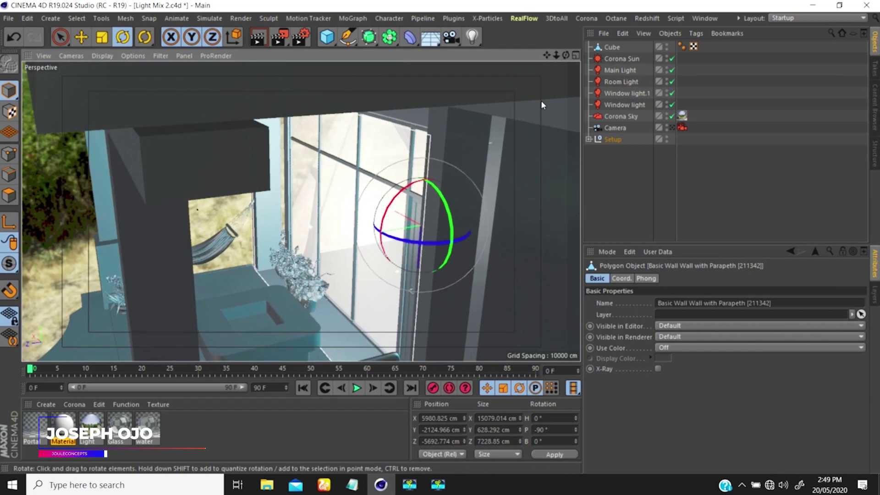
{"action": "left_click", "coordinate": [619, 70]}
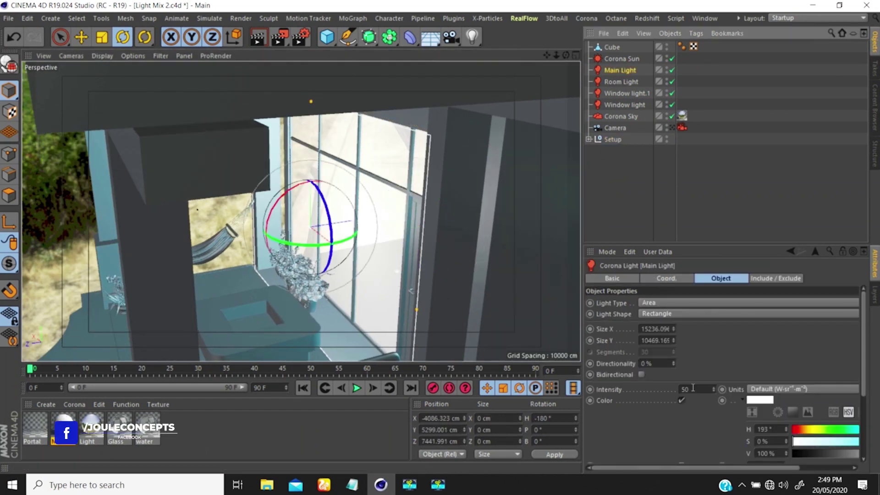
{"action": "left_click_drag", "start_coordinate": [293, 206], "coordinate": [449, 197], "text": "alt"}
{"action": "left_click", "coordinate": [622, 58]}
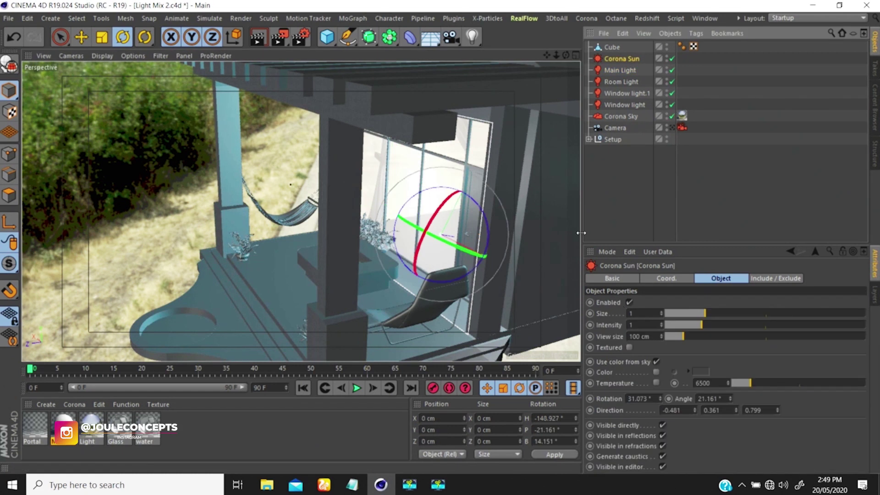
{"action": "left_click_drag", "start_coordinate": [339, 206], "coordinate": [372, 190], "text": "alt"}
{"action": "scroll", "coordinate": [371, 190], "scroll_direction": "down", "scroll_amount": 5}
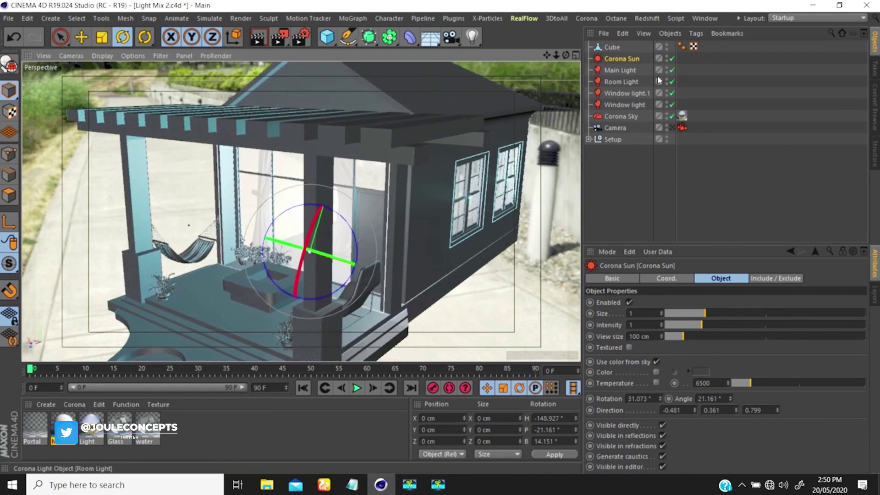
{"action": "left_click", "coordinate": [621, 117]}
{"action": "left_click_drag", "start_coordinate": [211, 237], "coordinate": [328, 197], "text": "alt"}
{"action": "scroll", "coordinate": [328, 198], "scroll_direction": "up", "scroll_amount": 10}
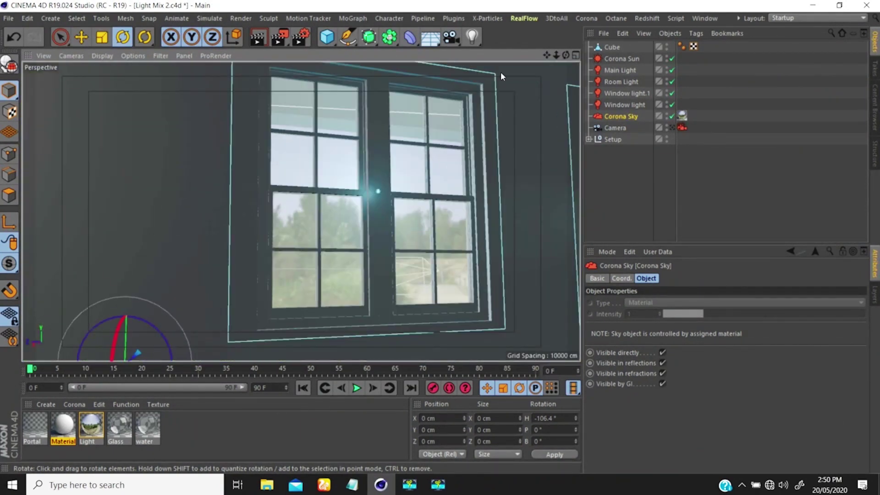
{"action": "scroll", "coordinate": [351, 122], "scroll_direction": "up", "scroll_amount": 3}
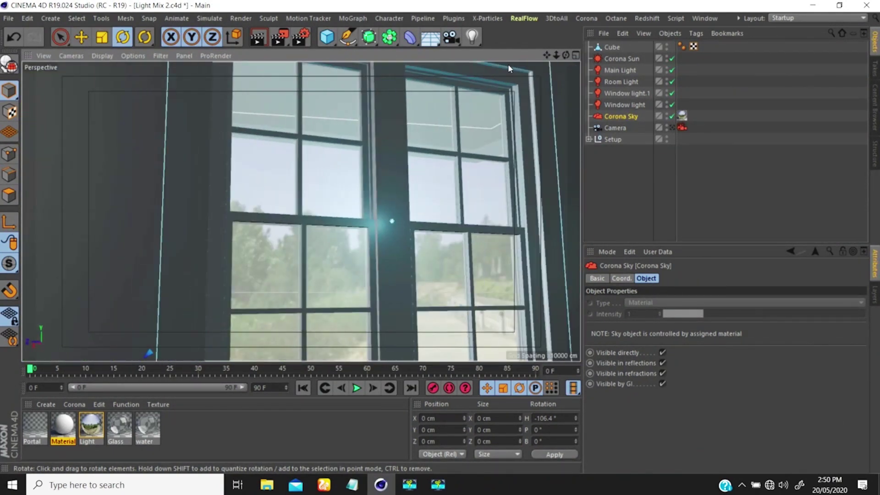
{"action": "left_click", "coordinate": [611, 87]}
{"action": "left_click_drag", "start_coordinate": [394, 137], "coordinate": [390, 119], "text": "alt"}
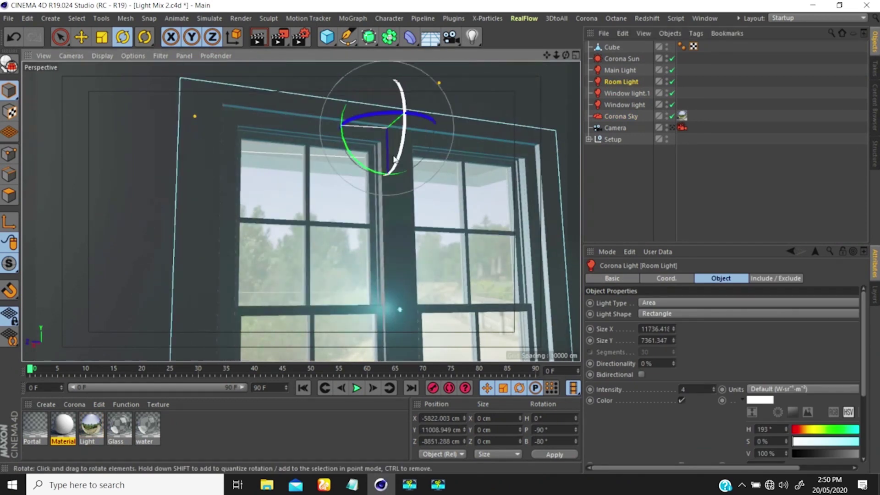
{"action": "scroll", "coordinate": [392, 111], "scroll_direction": "up", "scroll_amount": 3}
{"action": "scroll", "coordinate": [416, 107], "scroll_direction": "down", "scroll_amount": 8}
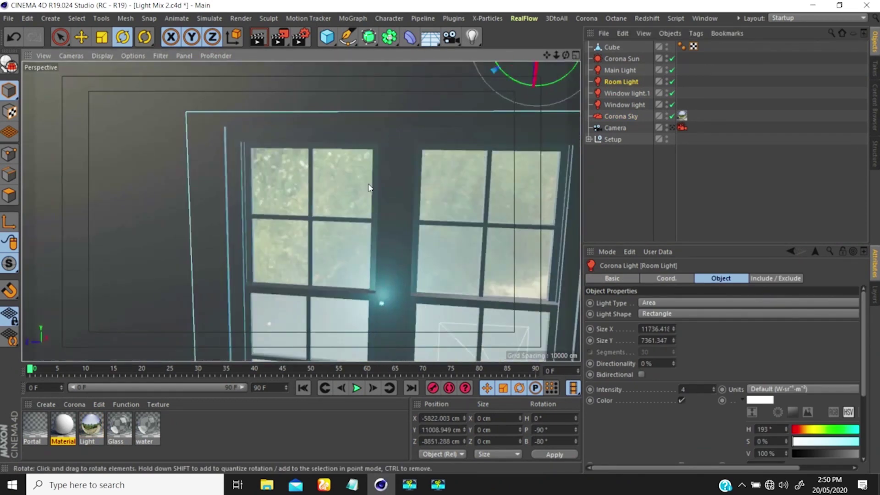
{"action": "scroll", "coordinate": [324, 258], "scroll_direction": "down", "scroll_amount": 8}
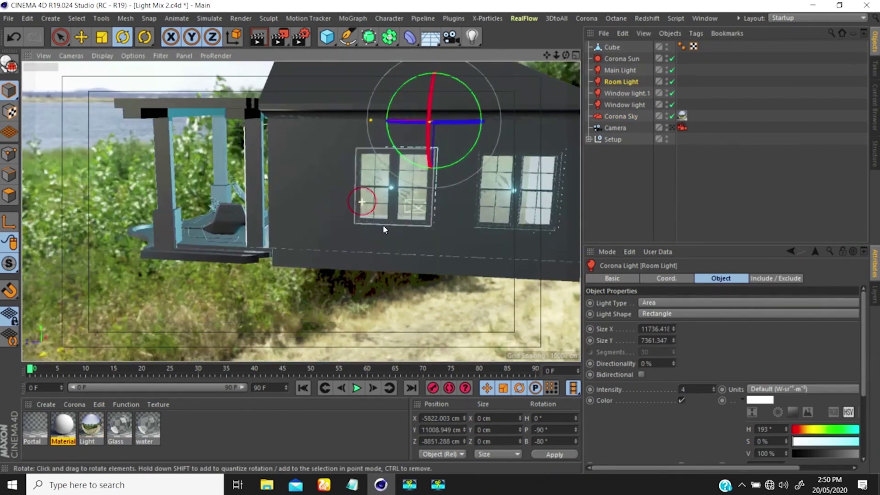
{"action": "scroll", "coordinate": [493, 78], "scroll_direction": "up", "scroll_amount": 10}
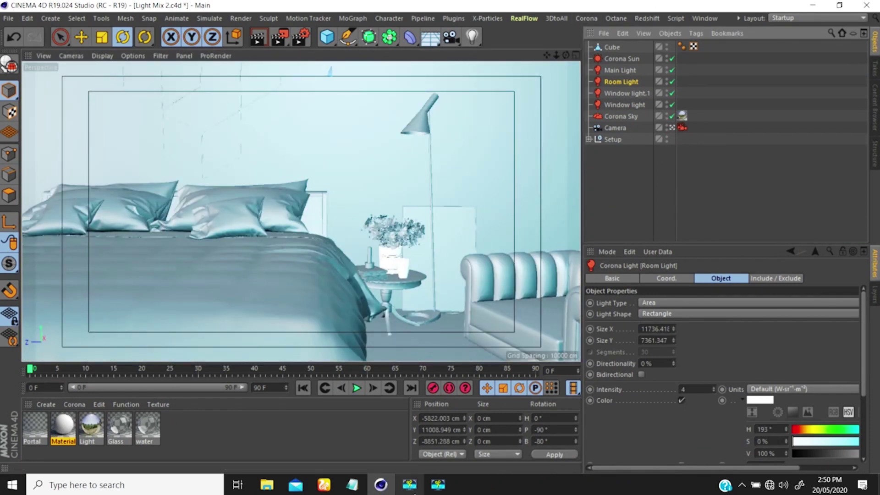
{"action": "left_click", "coordinate": [377, 486]}
{"action": "left_click", "coordinate": [377, 486]}
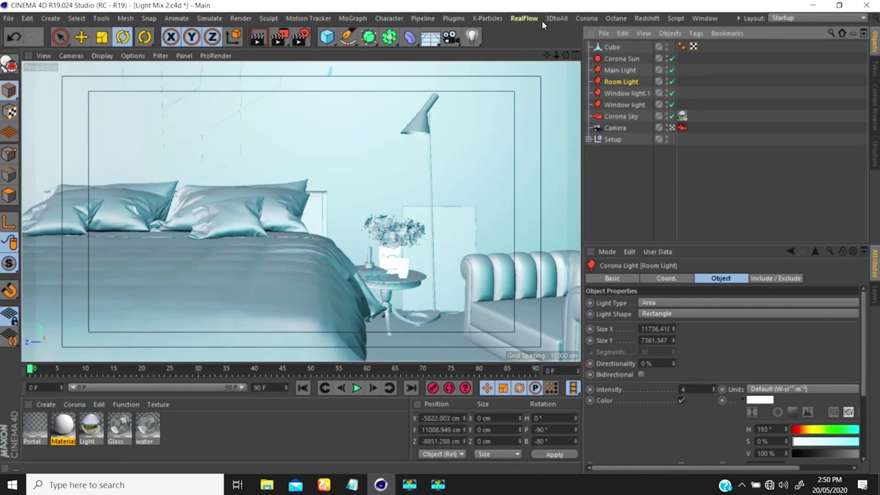
{"action": "left_click", "coordinate": [586, 18]}
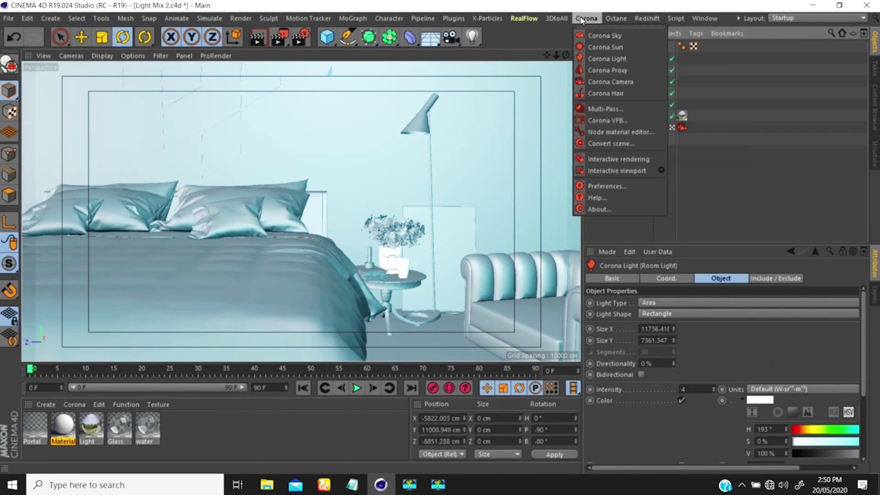
{"action": "left_click", "coordinate": [601, 159]}
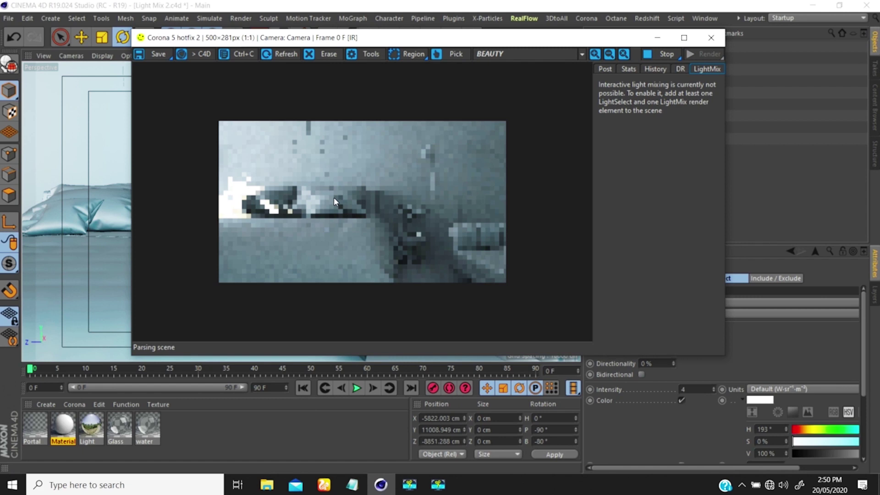
{"action": "left_click", "coordinate": [368, 23]}
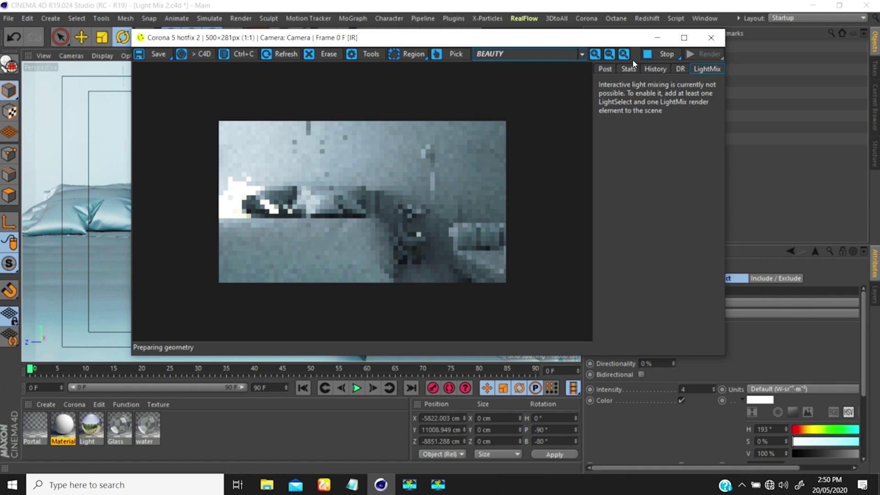
{"action": "left_click", "coordinate": [651, 53]}
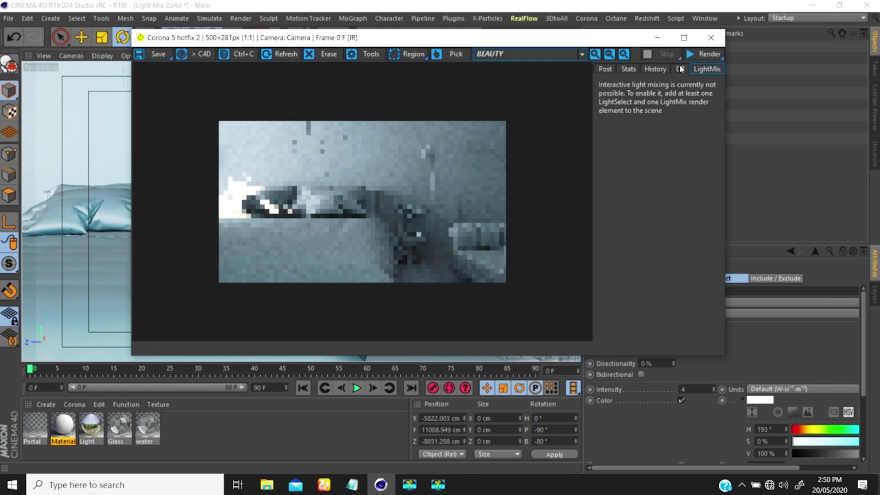
{"action": "left_click", "coordinate": [694, 55]}
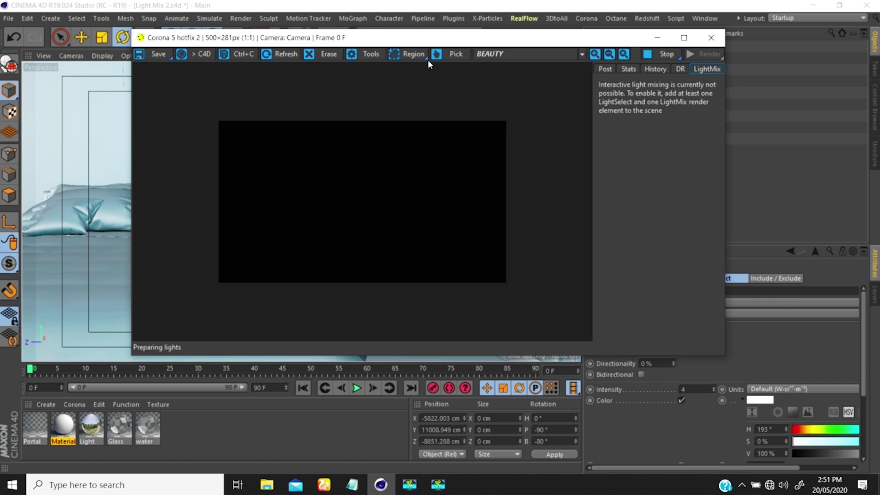
{"action": "left_click_drag", "start_coordinate": [428, 36], "coordinate": [392, 34]}
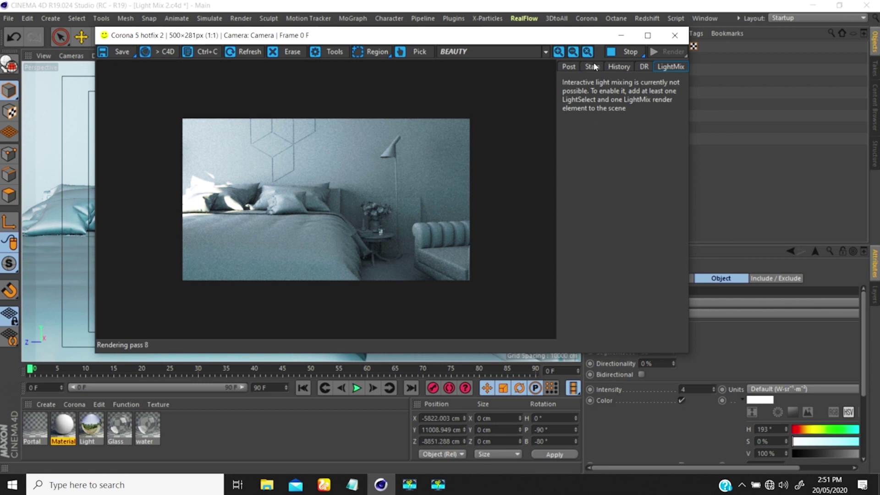
{"action": "left_click", "coordinate": [569, 66]}
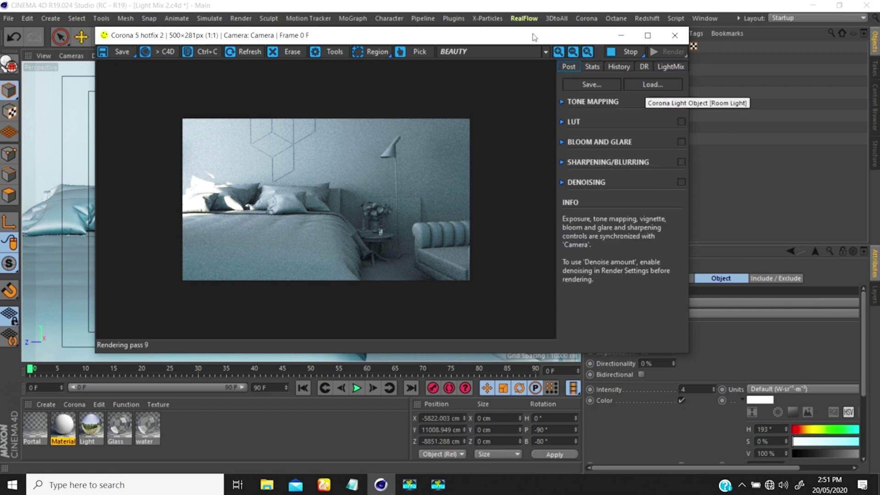
{"action": "left_click_drag", "start_coordinate": [533, 36], "coordinate": [490, 54]}
{"action": "left_click", "coordinate": [598, 67]}
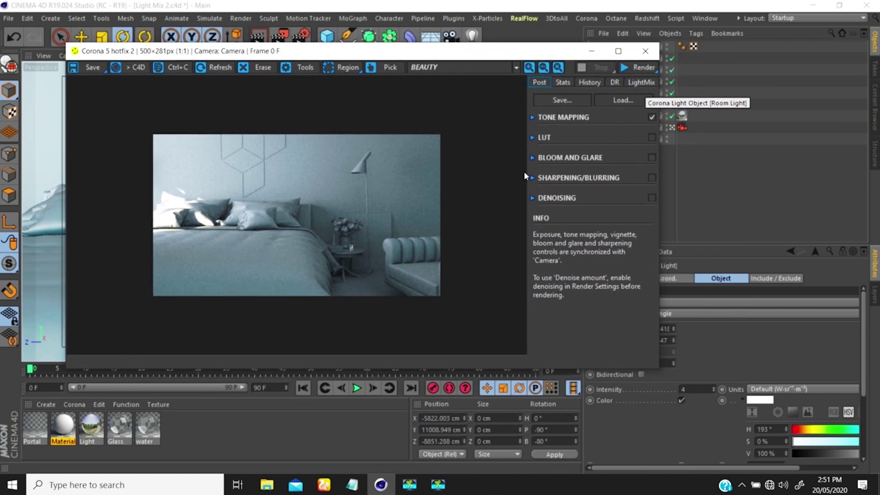
{"action": "left_click", "coordinate": [593, 50]}
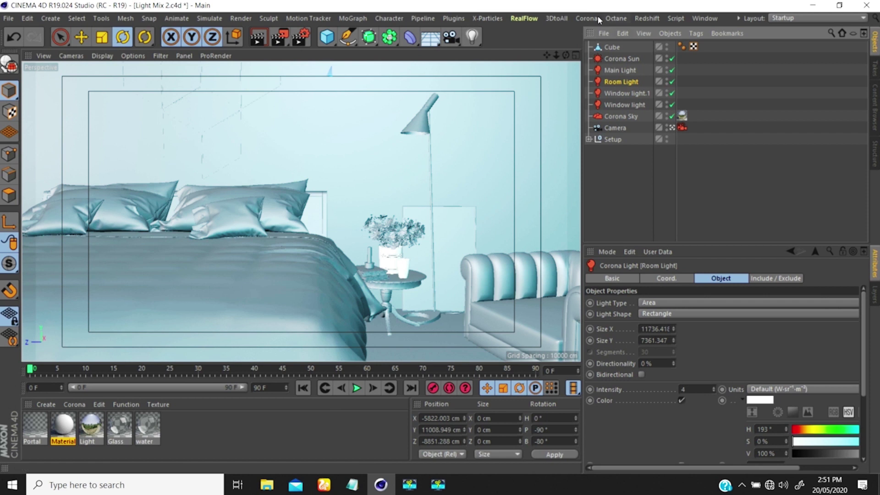
Step: Open Corona Multi-Pass, scroll to the LightMix group and pick LightSelect and LightMix
{"action": "left_click", "coordinate": [585, 18]}
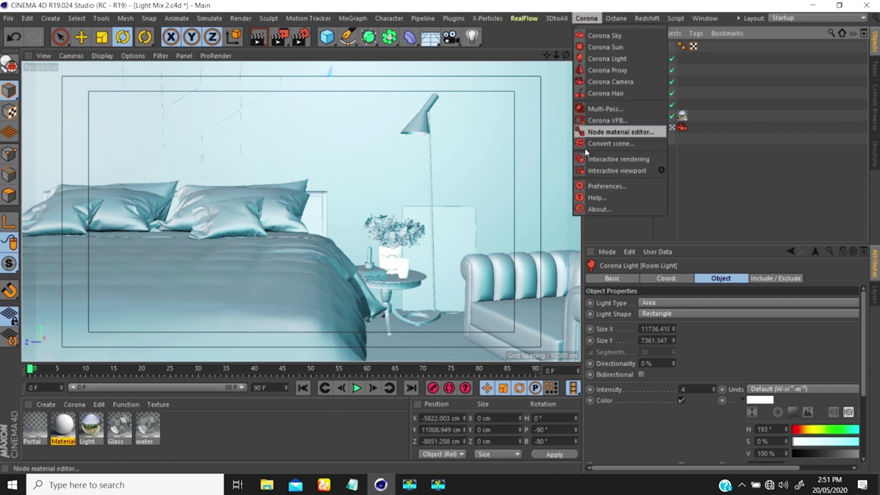
{"action": "left_click", "coordinate": [604, 110]}
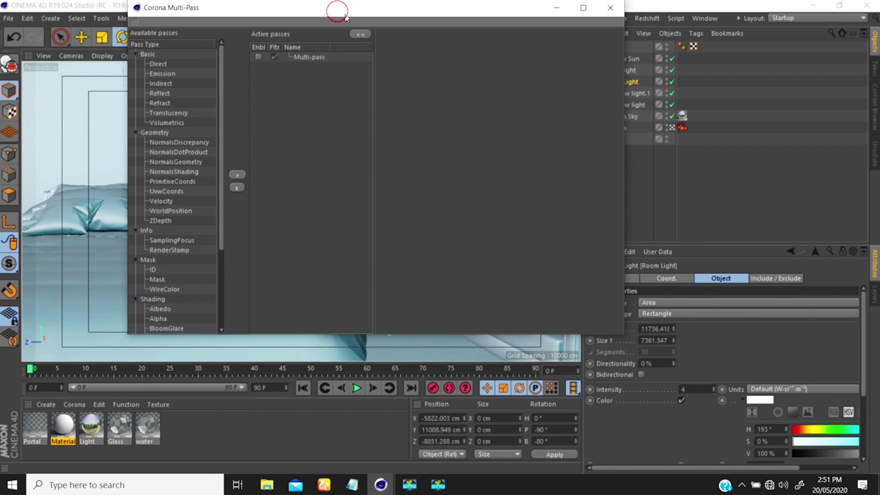
{"action": "left_click_drag", "start_coordinate": [336, 8], "coordinate": [334, 10]}
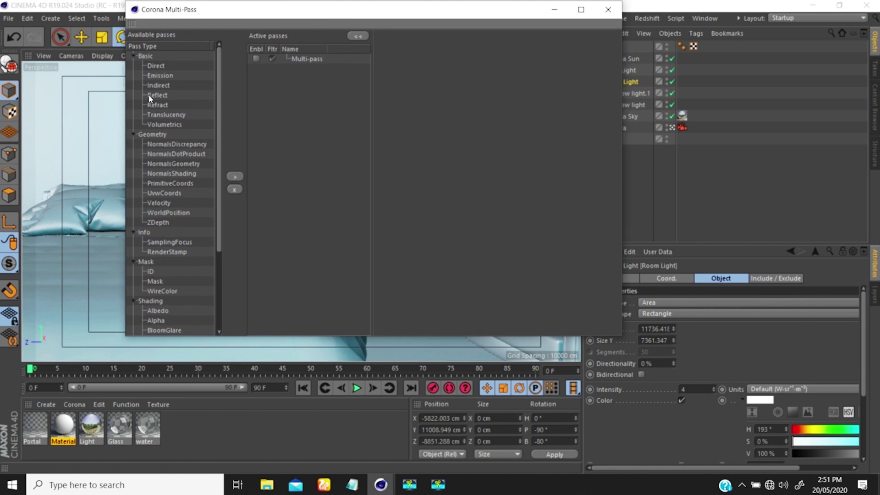
{"action": "left_click_drag", "start_coordinate": [218, 110], "coordinate": [225, 195]}
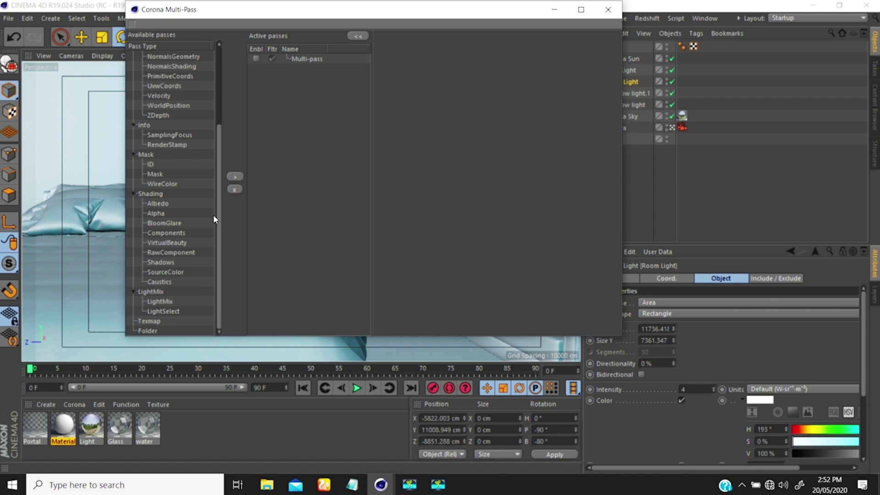
{"action": "left_click", "coordinate": [165, 312]}
{"action": "left_click_drag", "start_coordinate": [482, 10], "coordinate": [430, 36]}
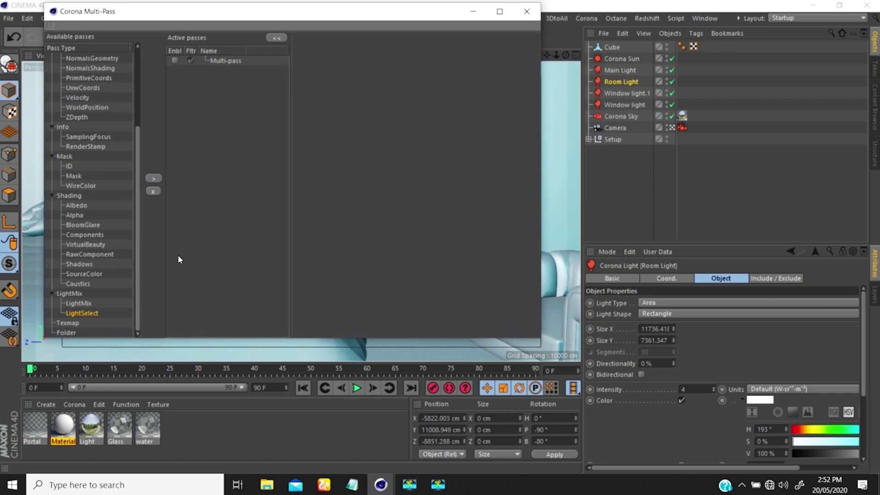
{"action": "left_click", "coordinate": [77, 302]}
Step: Add a LightSelect pass, rename it 'Sun Light' and assign Corona Sun to it
{"action": "left_click", "coordinate": [81, 313]}
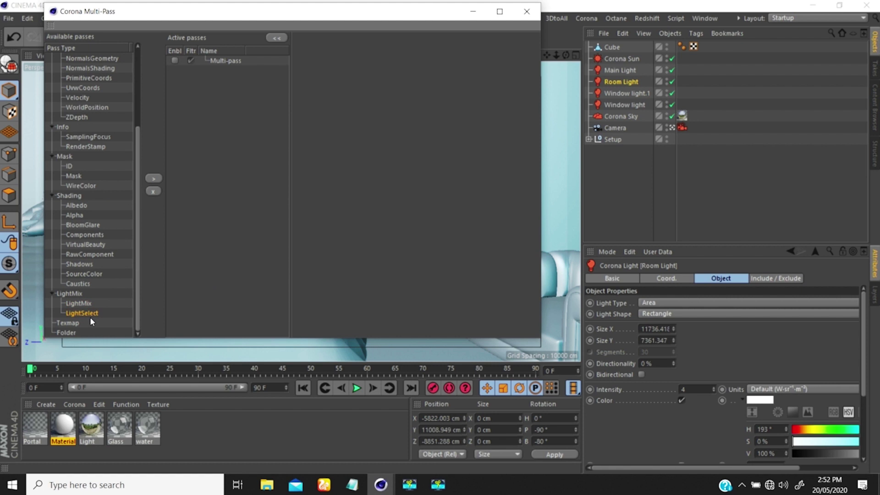
{"action": "left_click", "coordinate": [153, 178]}
{"action": "left_click", "coordinate": [234, 71]}
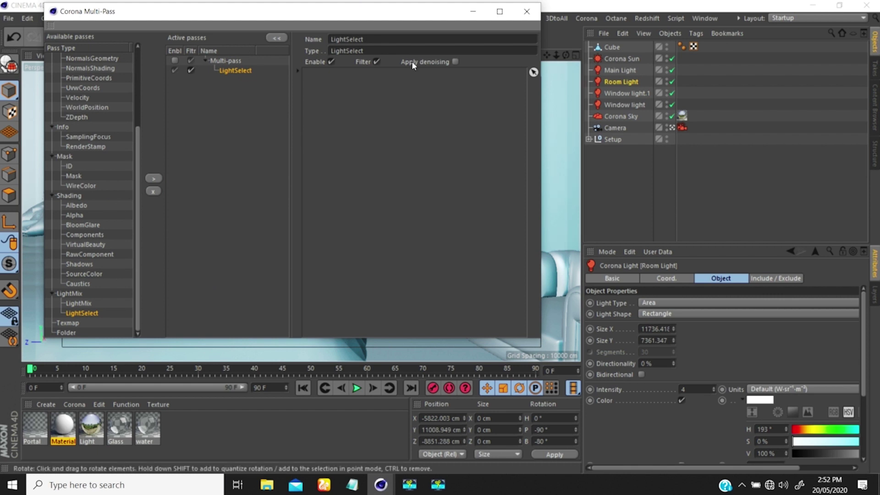
{"action": "left_click", "coordinate": [371, 37]}
{"action": "double_click", "coordinate": [371, 37]}
{"action": "type", "text": "Sun Light"}
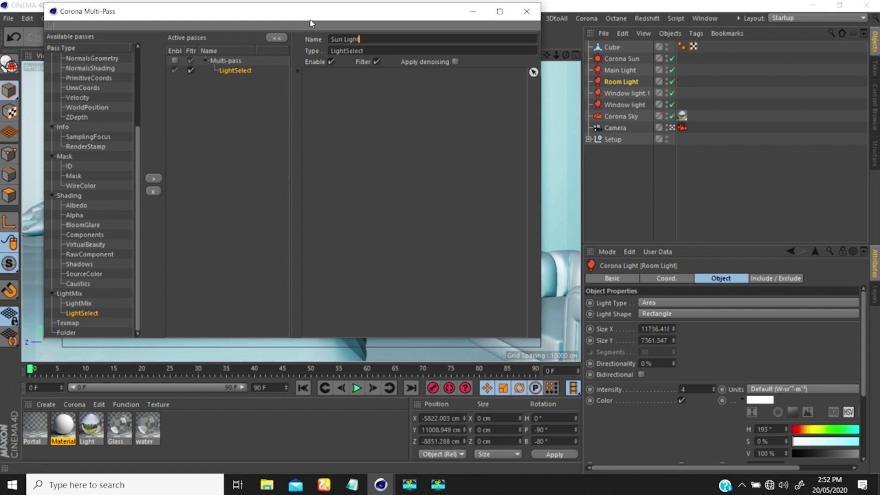
{"action": "key", "text": "Return"}
{"action": "left_click", "coordinate": [534, 72]}
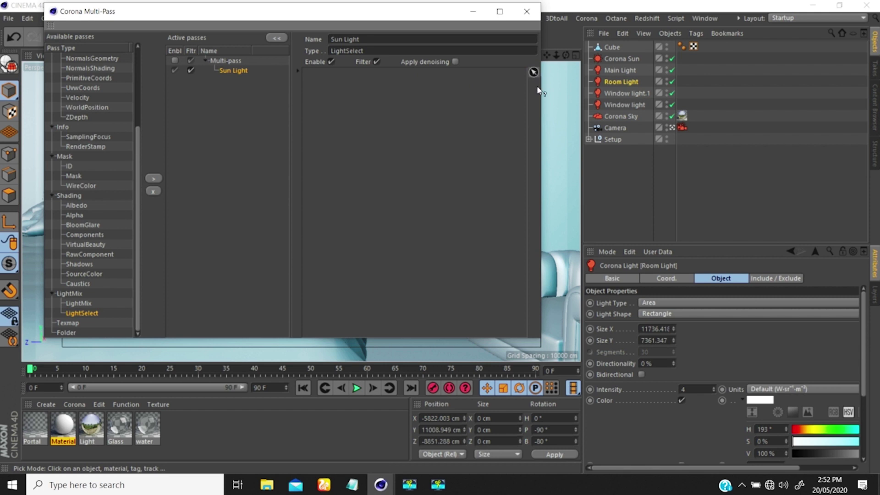
{"action": "left_click", "coordinate": [622, 58]}
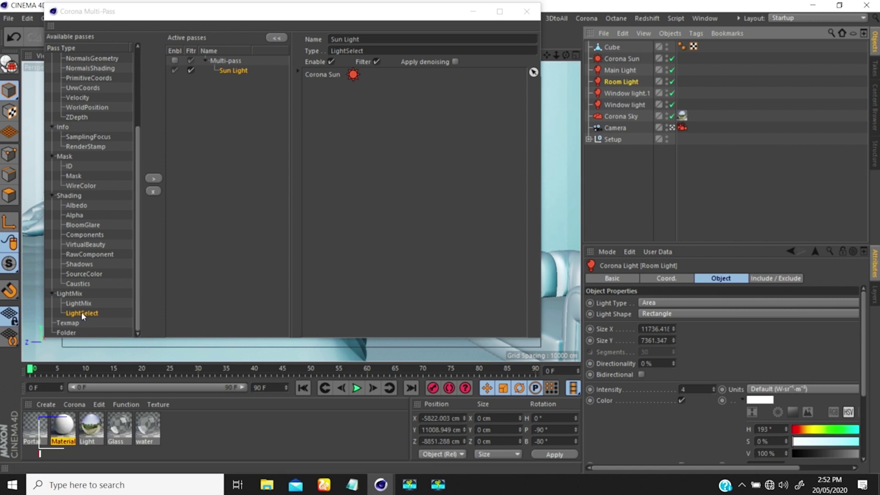
Step: Add five more LightSelect passes to the active passes
{"action": "left_click_drag", "start_coordinate": [82, 315], "coordinate": [232, 106]}
{"action": "left_click_drag", "start_coordinate": [82, 315], "coordinate": [247, 110]}
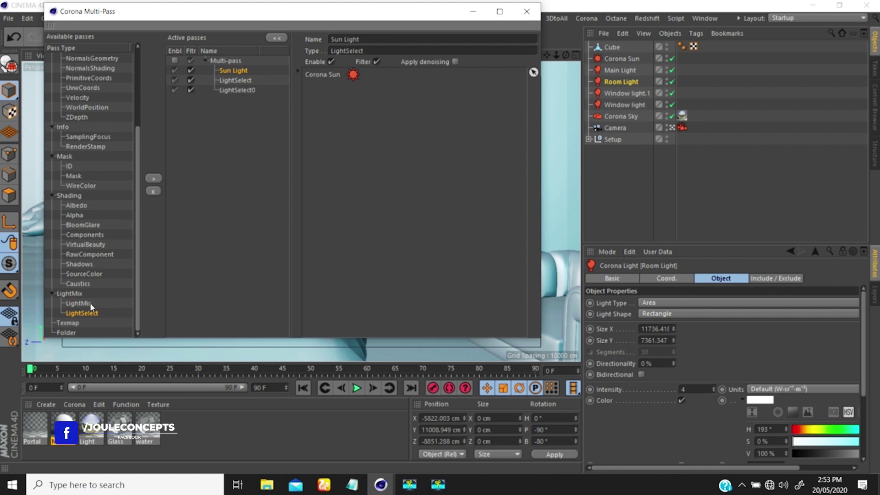
{"action": "left_click_drag", "start_coordinate": [84, 313], "coordinate": [259, 115]}
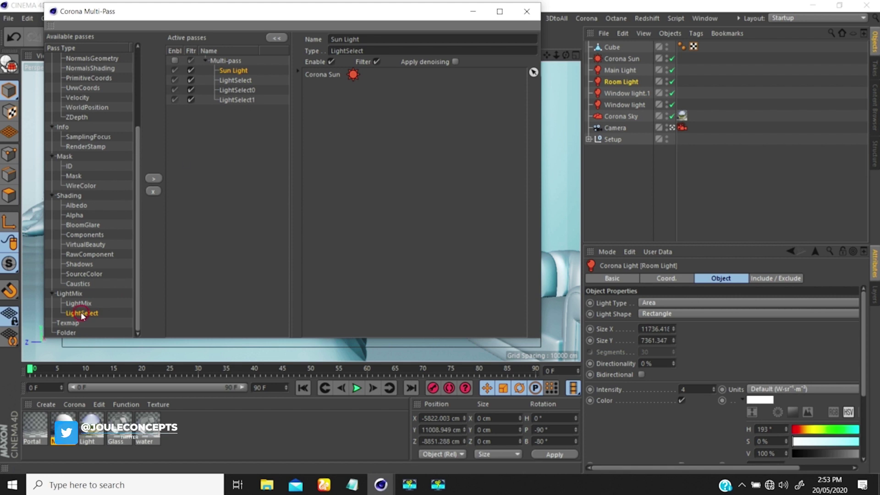
{"action": "left_click_drag", "start_coordinate": [82, 313], "coordinate": [243, 115]}
{"action": "left_click_drag", "start_coordinate": [92, 311], "coordinate": [235, 121]}
Step: Rename the first new pass 'Main Light' and add the Main Light object to it
{"action": "left_click", "coordinate": [235, 81]}
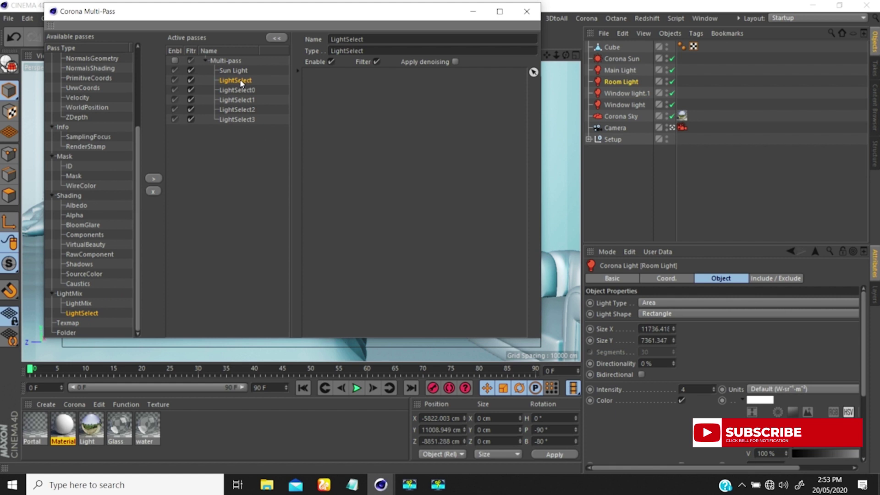
{"action": "left_click", "coordinate": [240, 79]}
{"action": "double_click", "coordinate": [240, 80]}
{"action": "type", "text": "Main Light"}
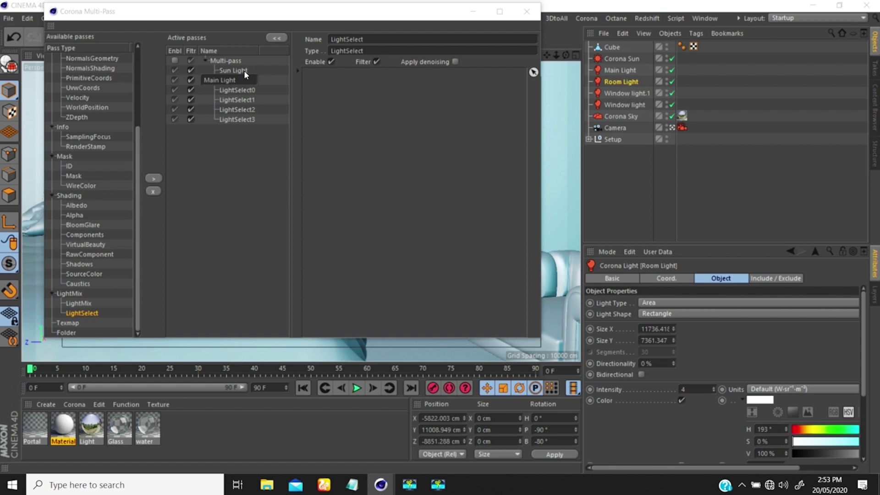
{"action": "key", "text": "Return"}
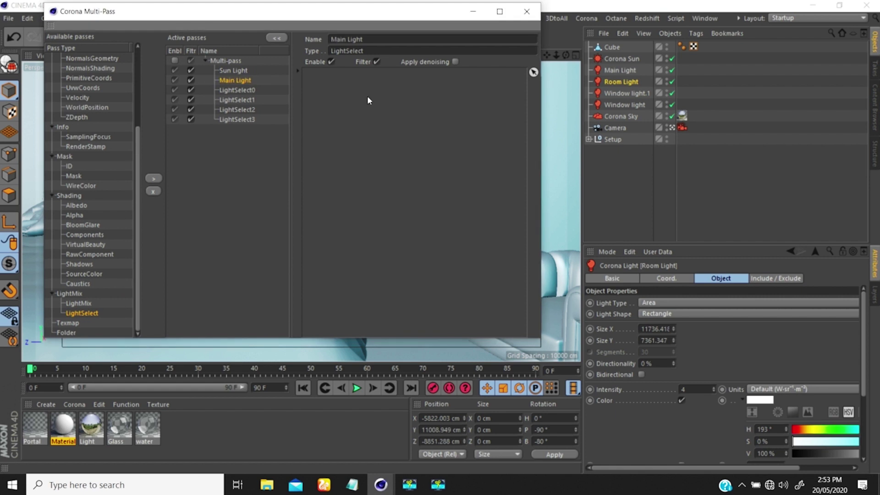
{"action": "left_click", "coordinate": [249, 94]}
{"action": "left_click", "coordinate": [235, 80]}
{"action": "left_click_drag", "start_coordinate": [620, 70], "coordinate": [424, 92]}
Step: Rename LightSelect0 to 'Room Light' and add the Room Light object to it
{"action": "left_click", "coordinate": [235, 90]}
{"action": "left_click", "coordinate": [349, 39]}
{"action": "type", "text": "Room Light"}
{"action": "key", "text": "Return"}
{"action": "left_click_drag", "start_coordinate": [621, 82], "coordinate": [454, 109]}
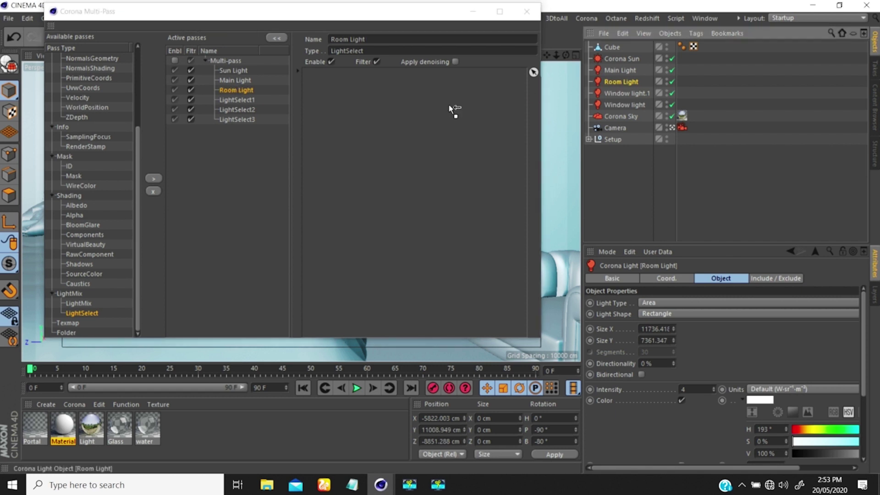
{"action": "left_click_drag", "start_coordinate": [386, 104], "coordinate": [232, 92]}
Step: Rename LightSelect1 to 'Window Light 1' and add Window light.1 to it
{"action": "left_click", "coordinate": [237, 100]}
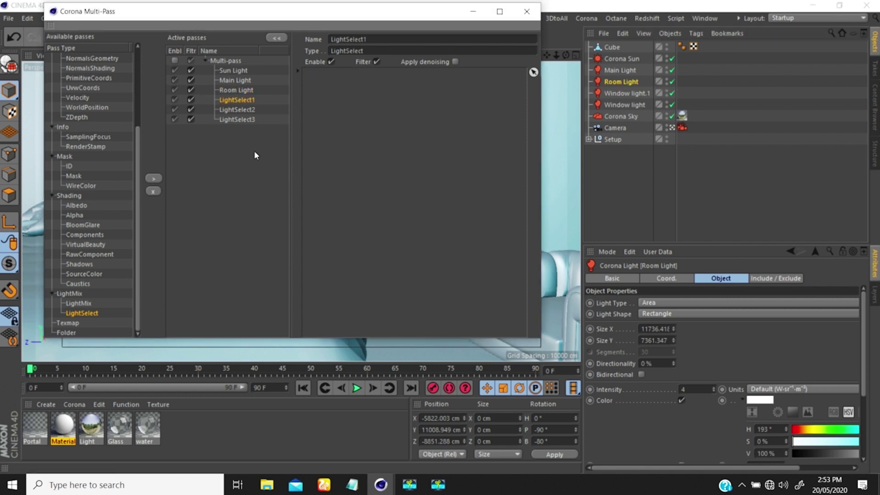
{"action": "double_click", "coordinate": [394, 39]}
{"action": "type", "text": "Window Light 1"}
{"action": "key", "text": "Return"}
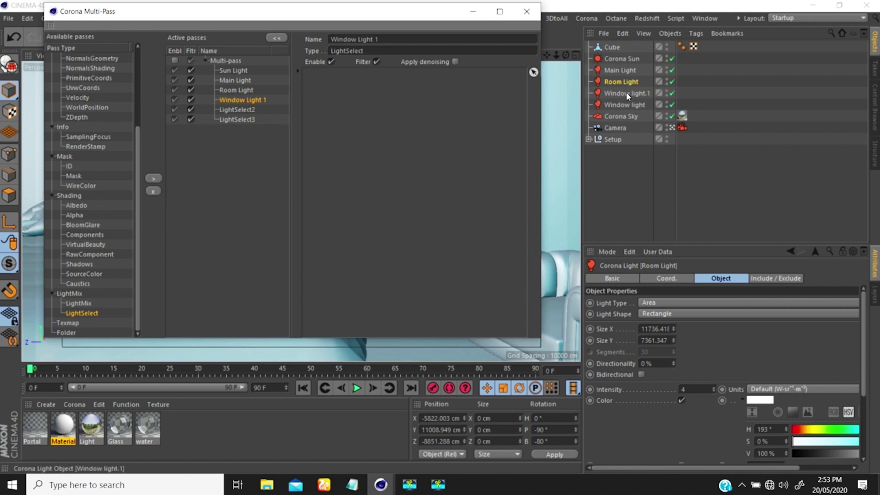
{"action": "left_click_drag", "start_coordinate": [623, 93], "coordinate": [385, 104]}
Step: Rename LightSelect2 to 'Window Light'
{"action": "left_click", "coordinate": [227, 110]}
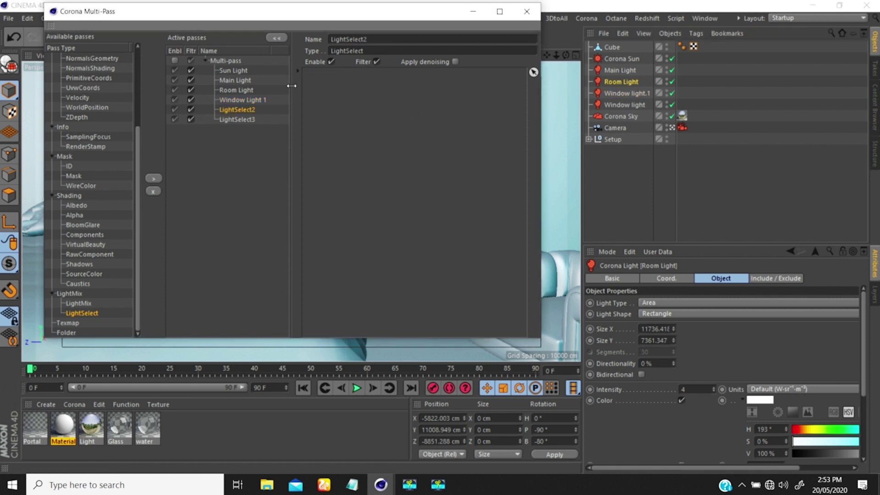
{"action": "type", "text": "Window Light"}
{"action": "key", "text": "Return"}
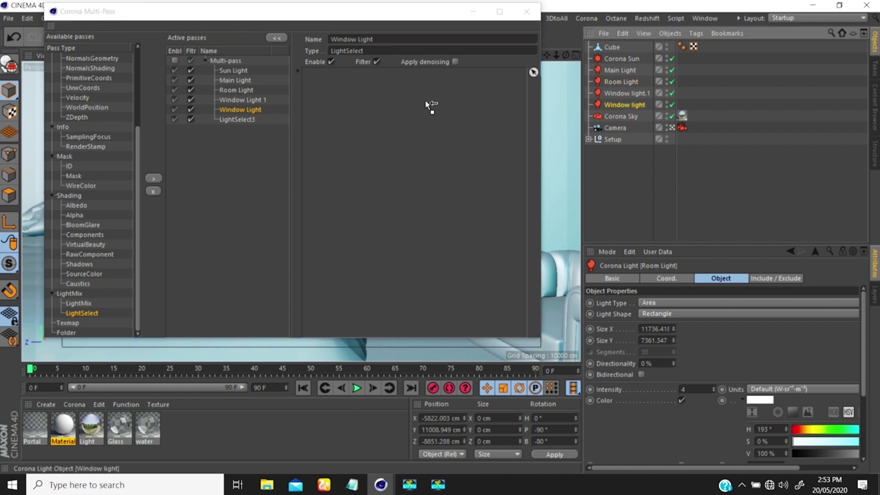
Step: Rename LightSelect3 to 'Sky Light' and add Corona Sky to it
{"action": "left_click", "coordinate": [226, 119]}
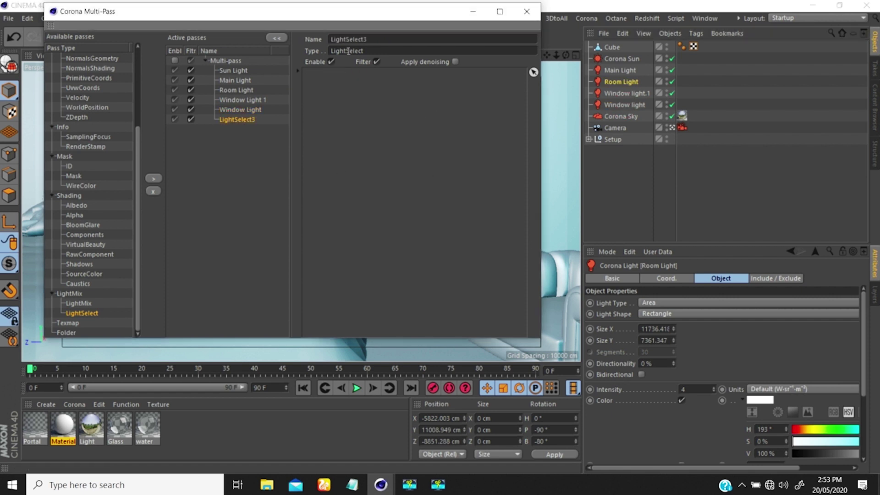
{"action": "left_click", "coordinate": [368, 40]}
{"action": "type", "text": "Sky Light"}
{"action": "key", "text": "Return"}
{"action": "left_click_drag", "start_coordinate": [620, 116], "coordinate": [380, 135]}
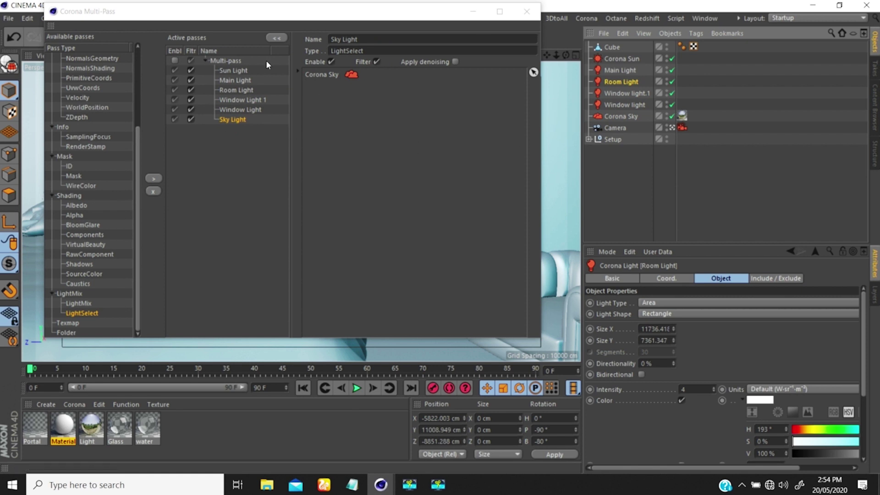
Step: Check which light each LightSelect pass contains
{"action": "left_click", "coordinate": [239, 110]}
{"action": "left_click", "coordinate": [238, 100]}
{"action": "left_click", "coordinate": [236, 90]}
{"action": "left_click", "coordinate": [235, 80]}
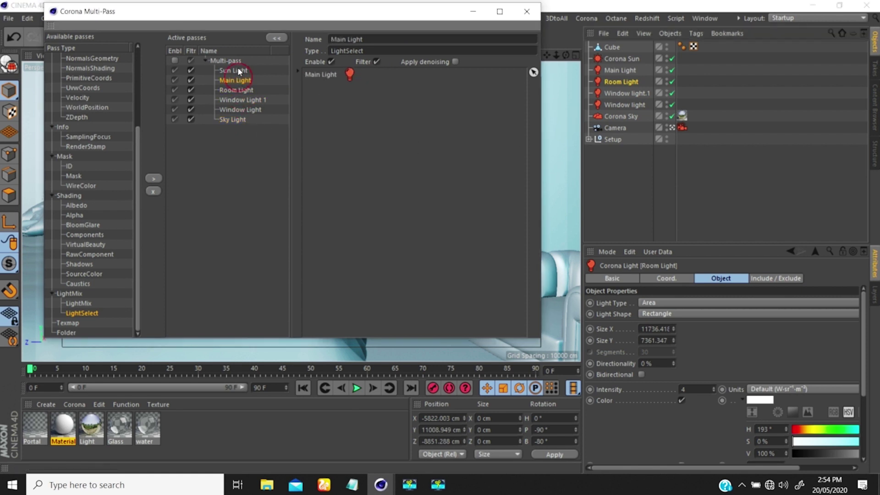
{"action": "left_click", "coordinate": [234, 71]}
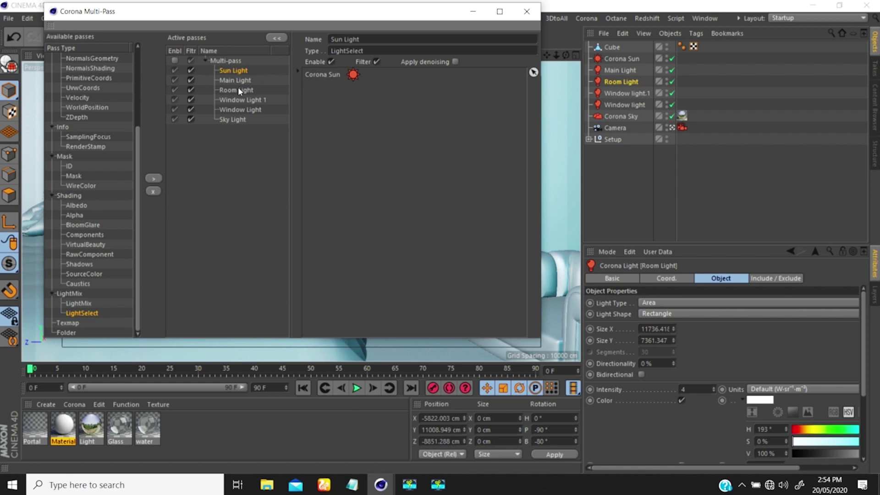
{"action": "key", "text": "Down"}
{"action": "key", "text": "Down"}
{"action": "key", "text": "Down"}
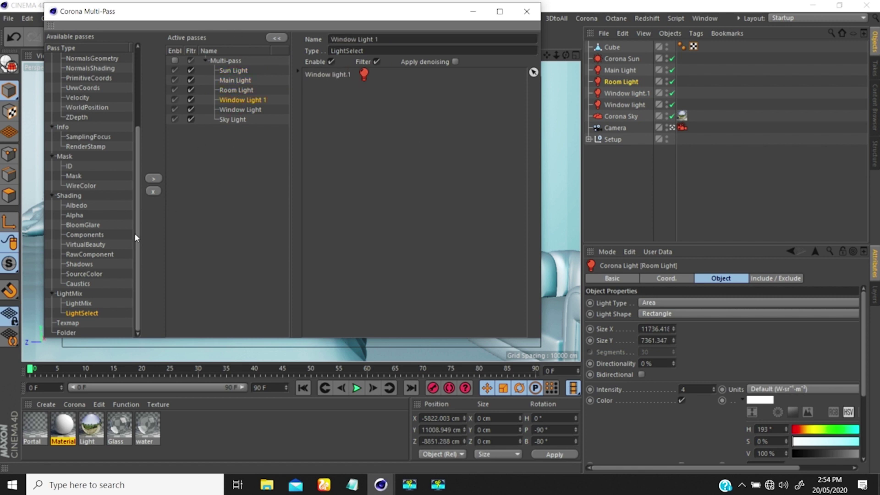
Step: Add a LightMix pass, move it to the top under Multi-pass, and enable multi-passes
{"action": "left_click", "coordinate": [154, 179]}
{"action": "left_click_drag", "start_coordinate": [231, 129], "coordinate": [226, 66]}
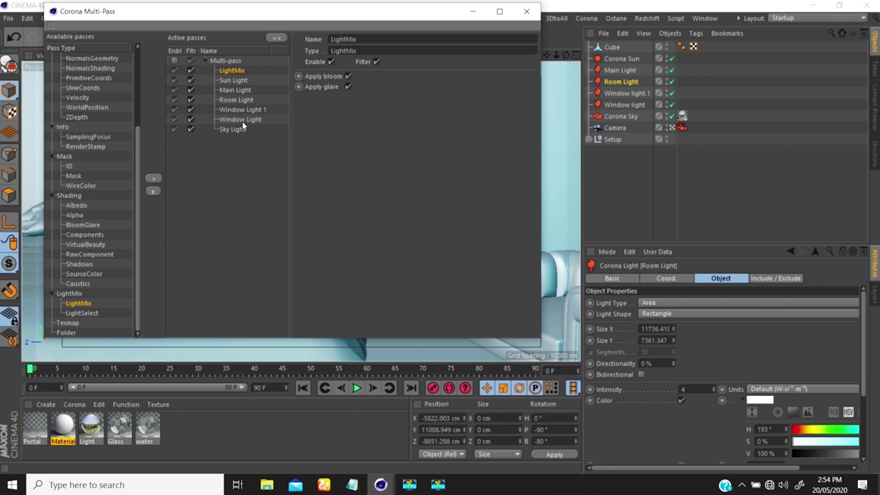
{"action": "left_click_drag", "start_coordinate": [239, 81], "coordinate": [236, 76]}
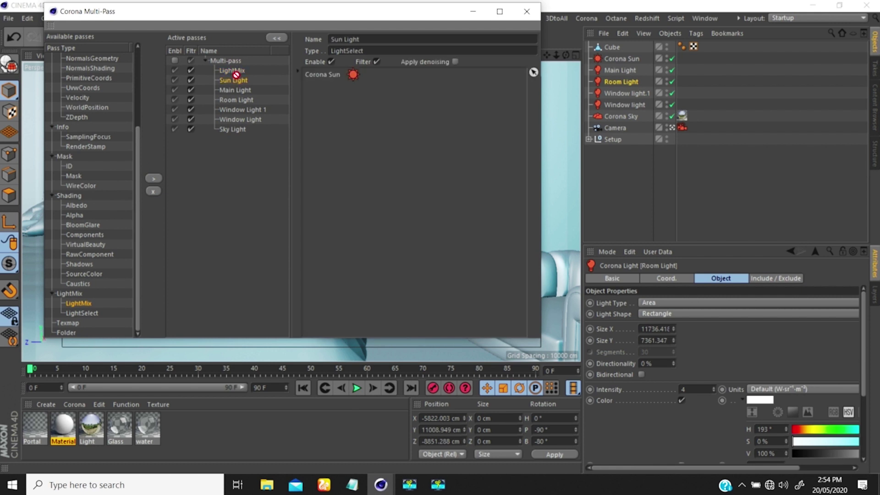
{"action": "left_click", "coordinate": [236, 70]}
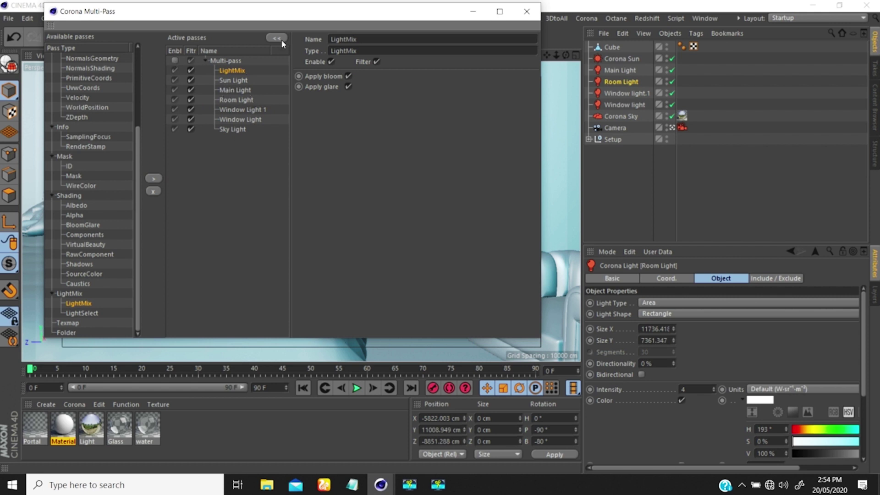
{"action": "left_click", "coordinate": [175, 60]}
Step: Close Multi-Pass, start Corona interactive rendering and dismiss the low-RAM warning
{"action": "left_click", "coordinate": [526, 12]}
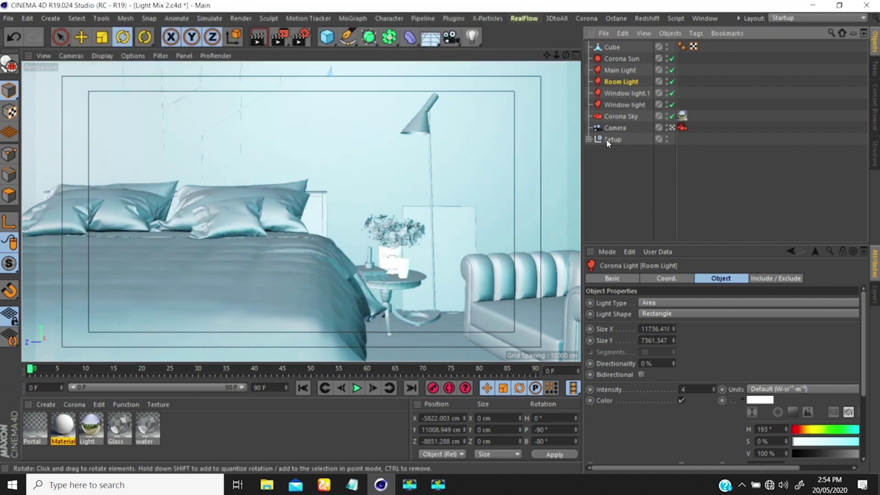
{"action": "left_click", "coordinate": [587, 20]}
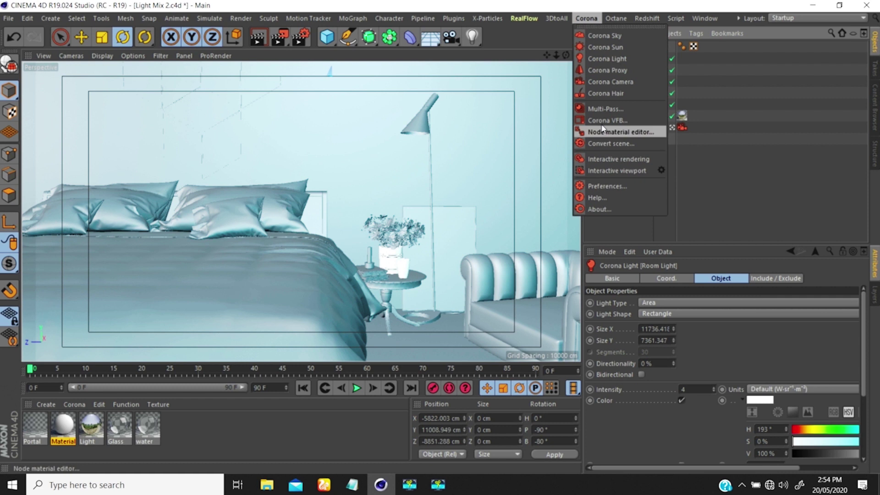
{"action": "left_click", "coordinate": [594, 160]}
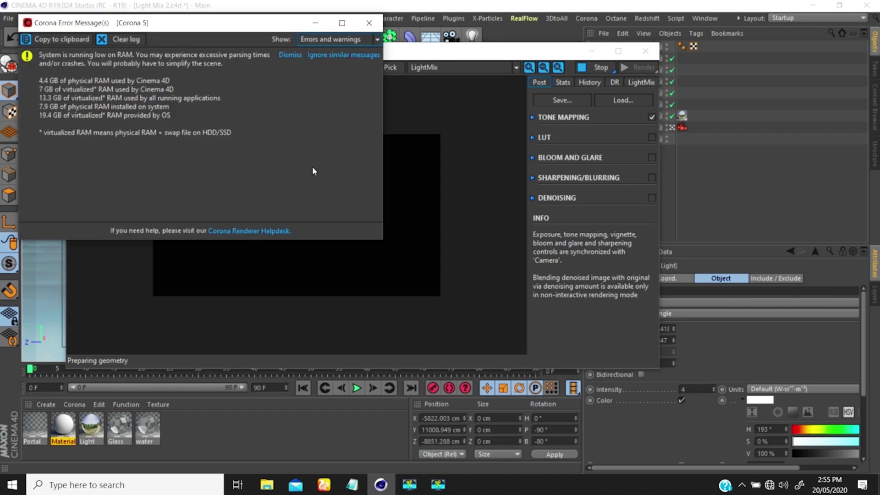
{"action": "left_click", "coordinate": [370, 22]}
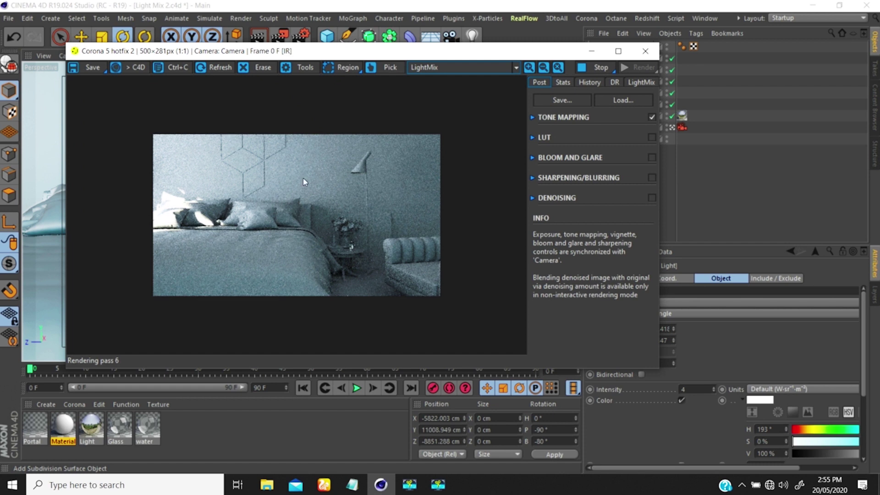
Step: In the VFB LightMix tab, toggle the Sun Light on and off to compare
{"action": "left_click", "coordinate": [637, 85]}
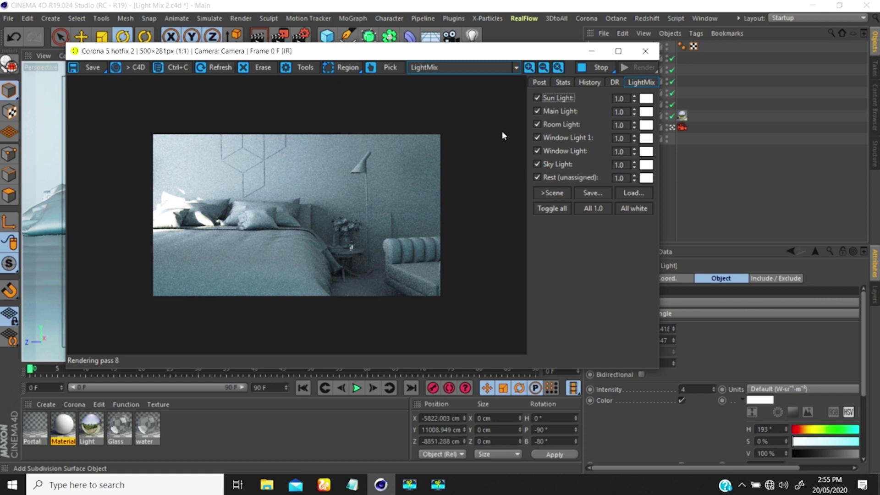
{"action": "left_click", "coordinate": [536, 177]}
{"action": "left_click", "coordinate": [537, 98]}
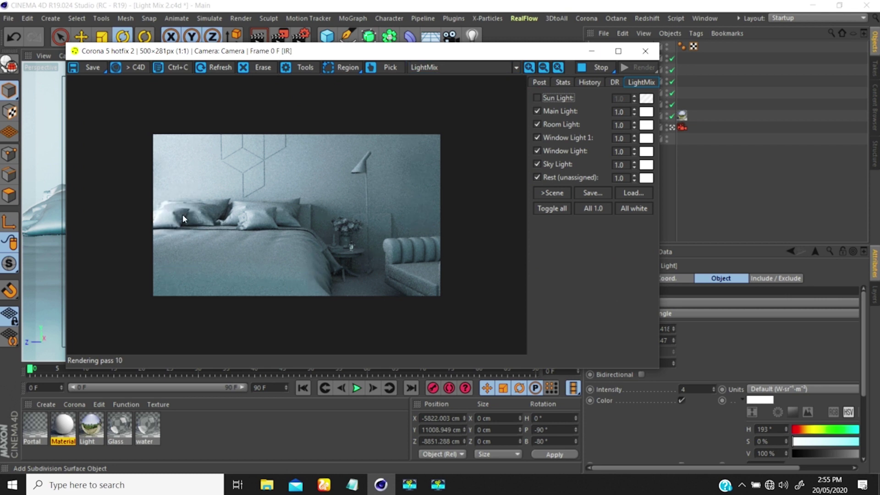
{"action": "left_click", "coordinate": [538, 98]}
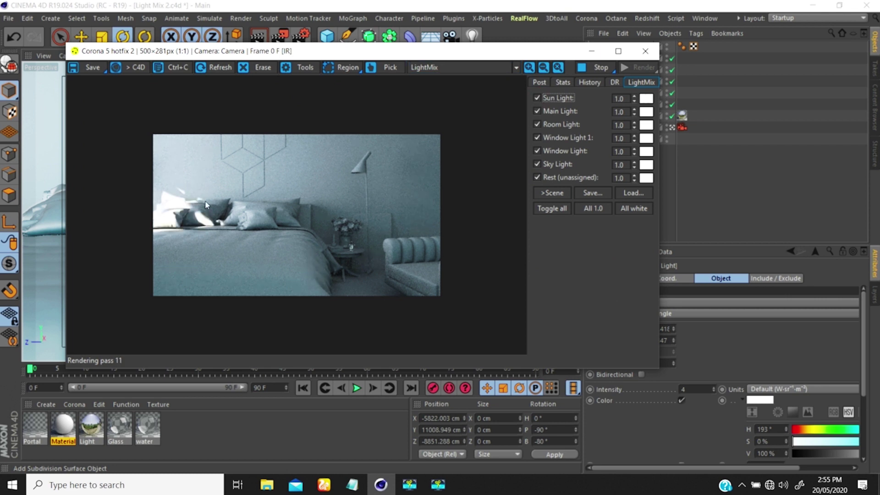
{"action": "left_click", "coordinate": [537, 98]}
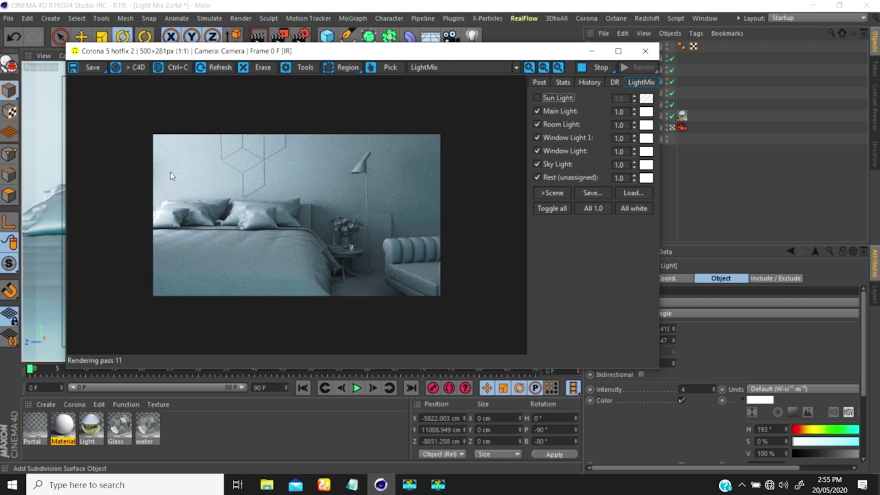
{"action": "left_click", "coordinate": [557, 97]}
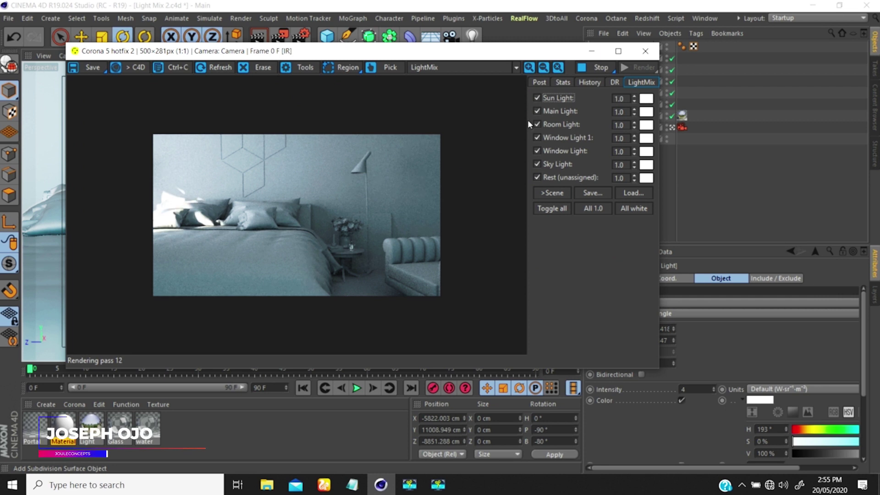
Step: Turn off Main, Room, both Window lights and unassigned lighting, leaving only Sky Light on
{"action": "left_click", "coordinate": [537, 111]}
{"action": "left_click", "coordinate": [537, 125]}
{"action": "left_click", "coordinate": [536, 137]}
{"action": "left_click", "coordinate": [537, 150]}
{"action": "left_click", "coordinate": [537, 164]}
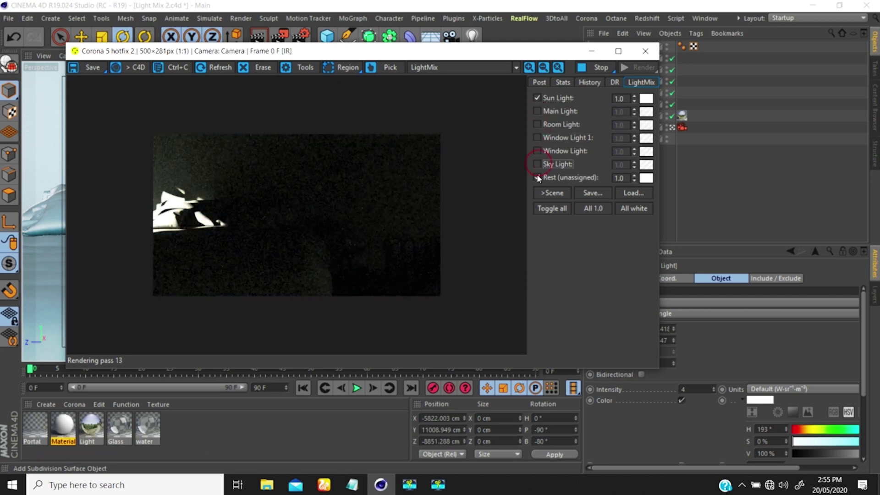
{"action": "left_click", "coordinate": [537, 178]}
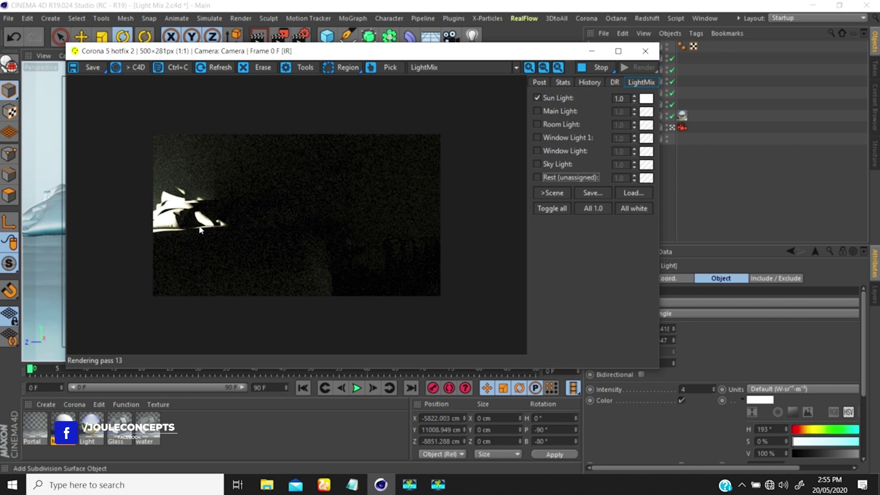
{"action": "left_click", "coordinate": [536, 164]}
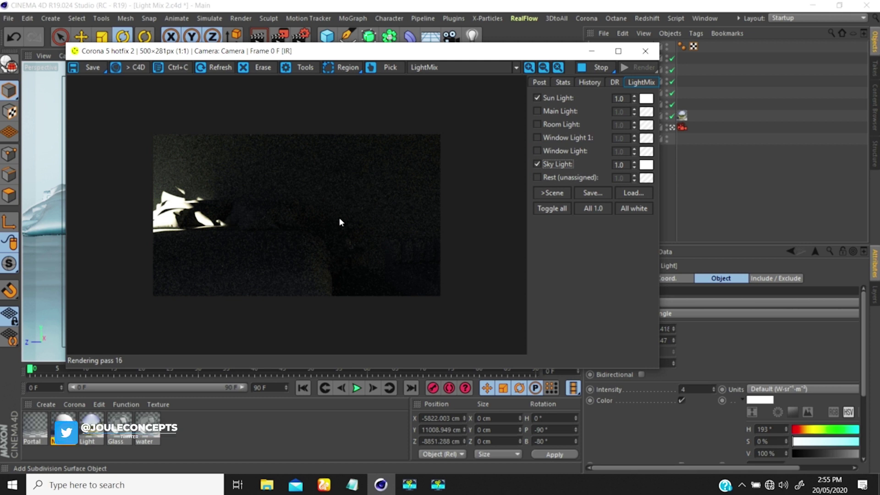
{"action": "left_click", "coordinate": [537, 165]}
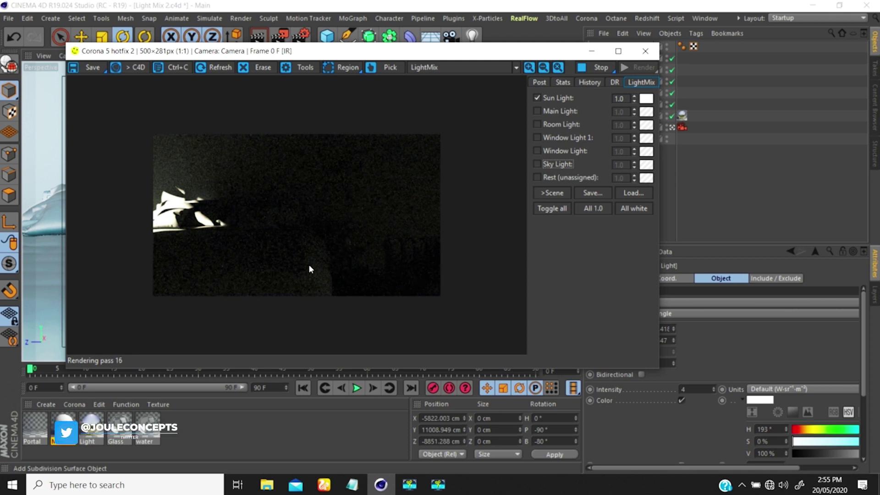
{"action": "left_click", "coordinate": [536, 164]}
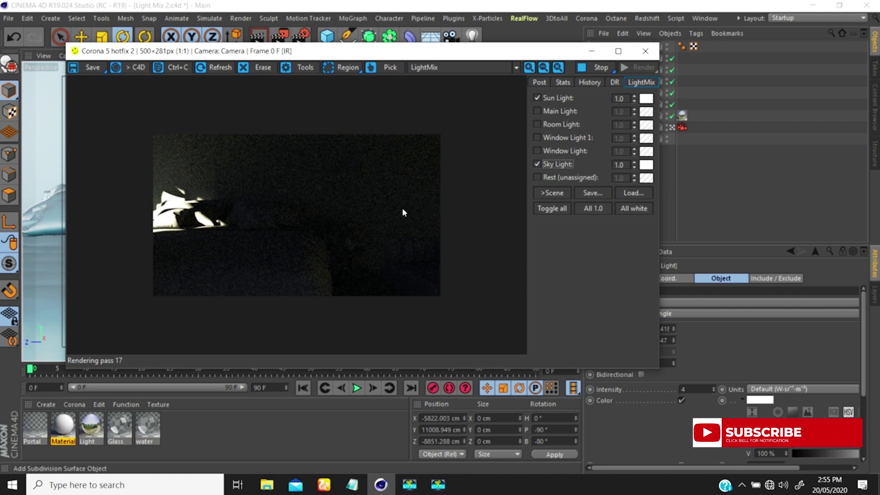
Step: Raise Sky Light intensity to 10.0 after trying 5 and 1, then switch off Sun Light
{"action": "double_click", "coordinate": [624, 166]}
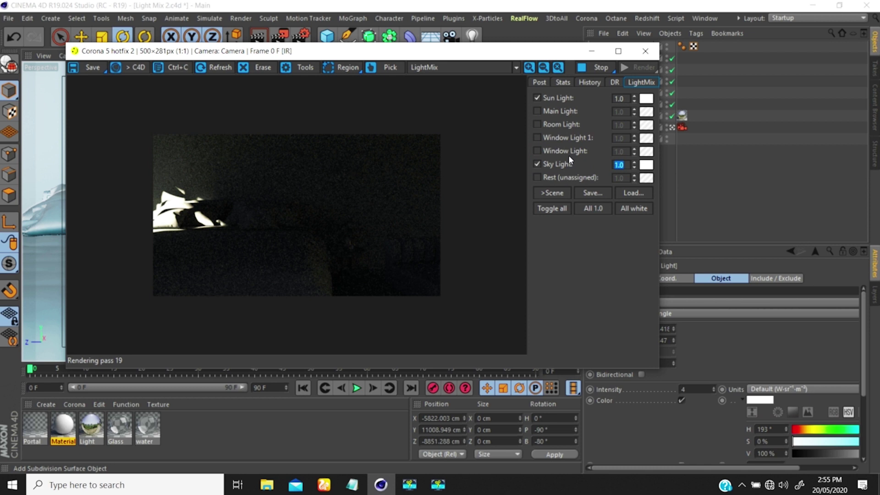
{"action": "type", "text": "5"}
{"action": "key", "text": "Return"}
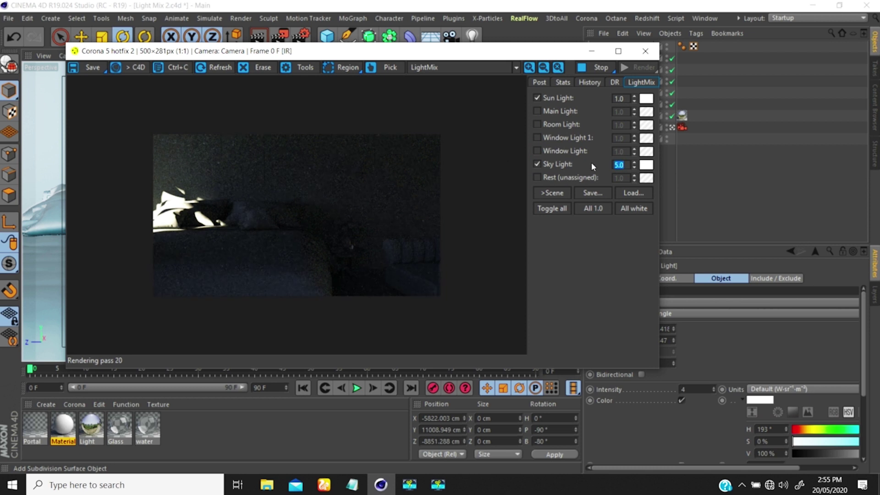
{"action": "type", "text": "1"}
{"action": "key", "text": "Return"}
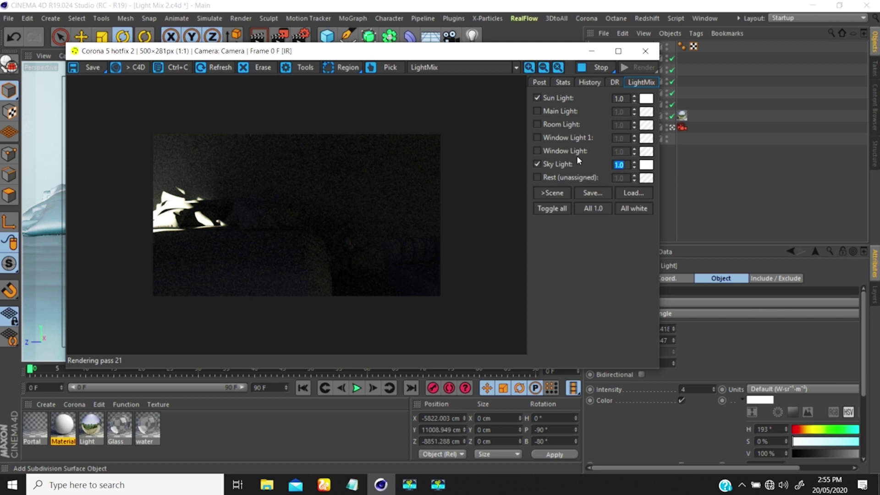
{"action": "type", "text": "1"}
{"action": "key", "text": "BackSpace"}
{"action": "type", "text": "5"}
{"action": "key", "text": "Return"}
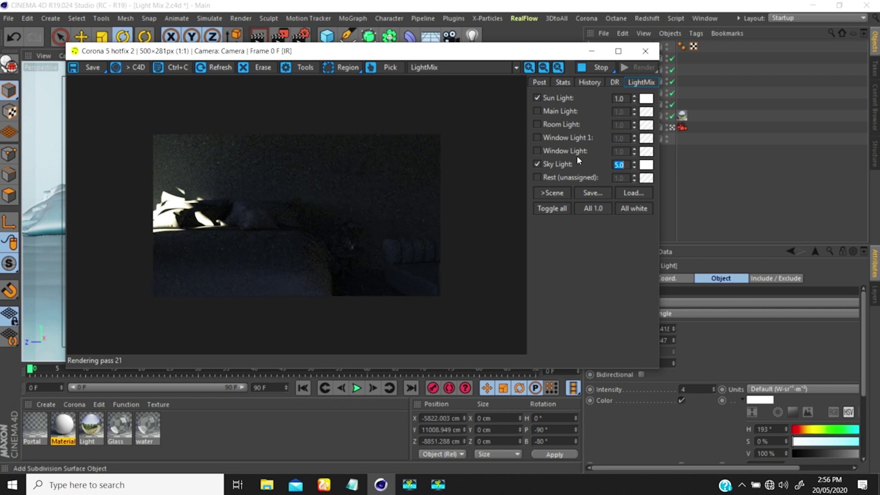
{"action": "type", "text": "10"}
{"action": "key", "text": "Return"}
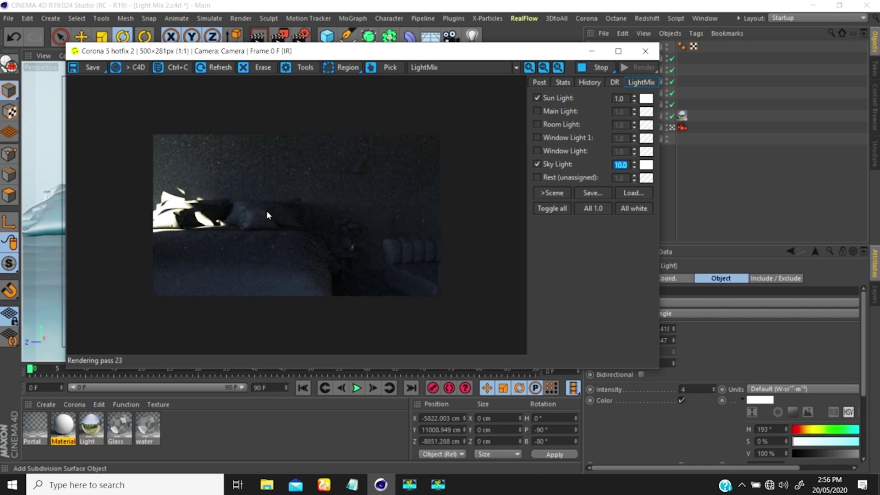
{"action": "left_click", "coordinate": [536, 98]}
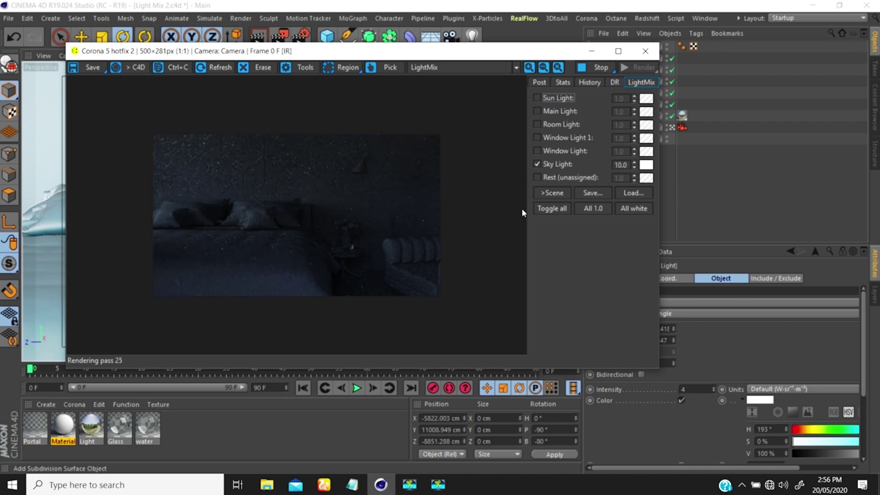
Step: Toggle Sun, Main and Sky Light layers to compare, leaving only Main Light enabled
{"action": "left_click", "coordinate": [537, 98]}
{"action": "left_click", "coordinate": [537, 111]}
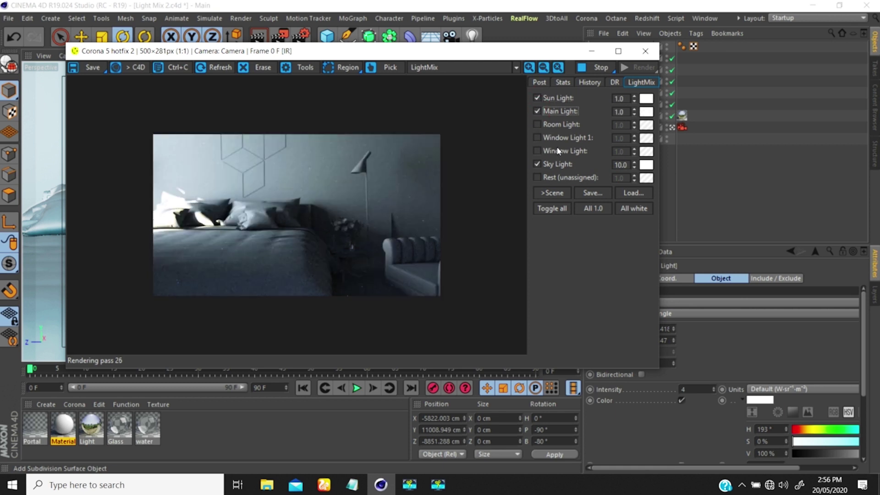
{"action": "left_click", "coordinate": [537, 112]}
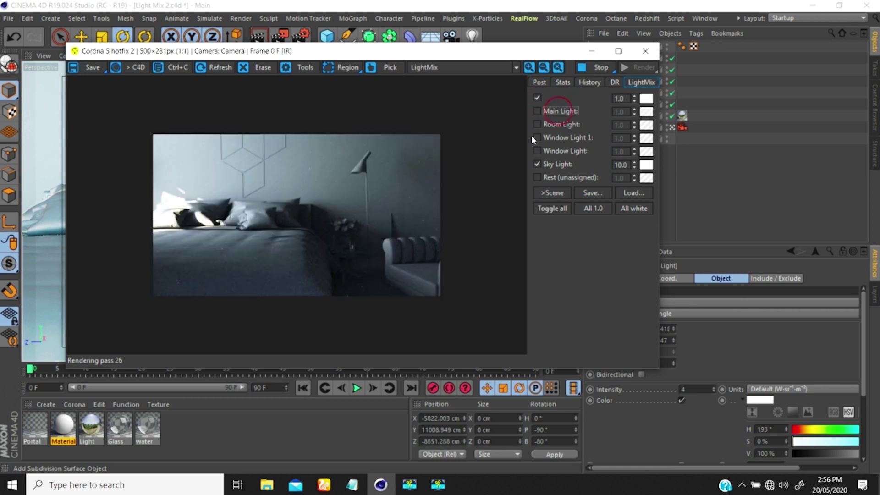
{"action": "left_click", "coordinate": [537, 98]}
{"action": "left_click", "coordinate": [537, 111]}
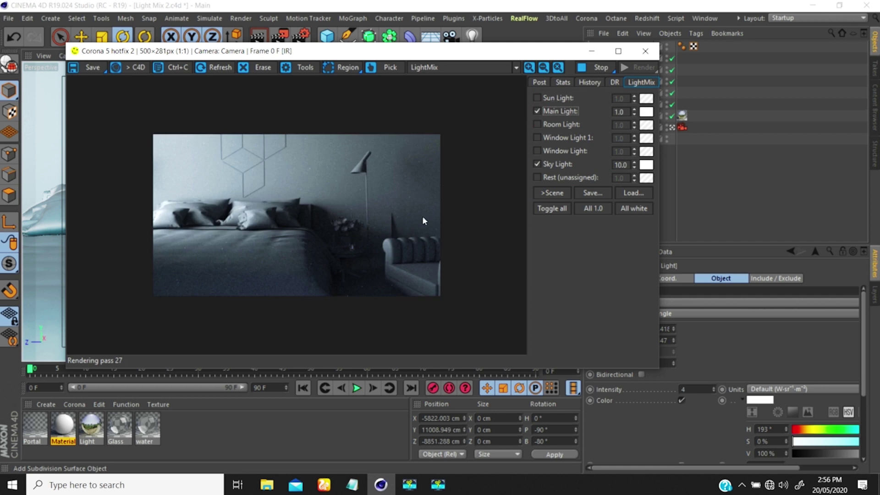
{"action": "left_click", "coordinate": [537, 164]}
{"action": "left_click", "coordinate": [537, 164]}
{"action": "left_click", "coordinate": [537, 164]}
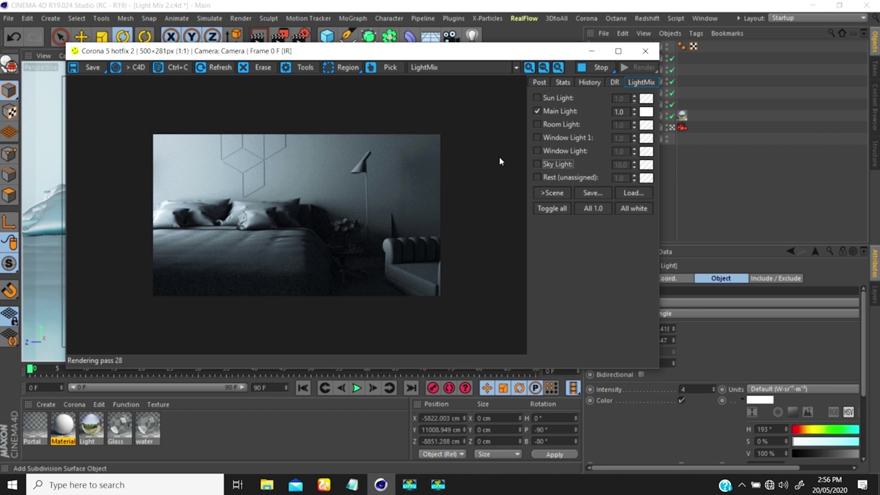
{"action": "left_click", "coordinate": [537, 111]}
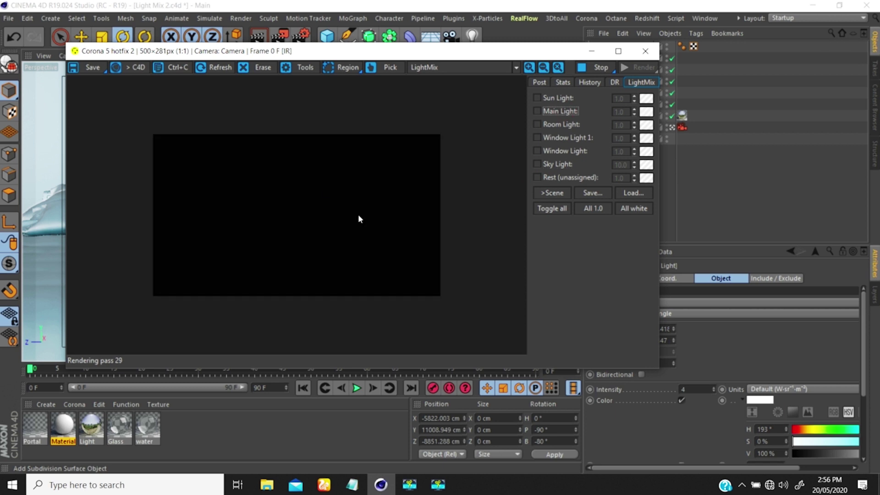
{"action": "left_click", "coordinate": [537, 111]}
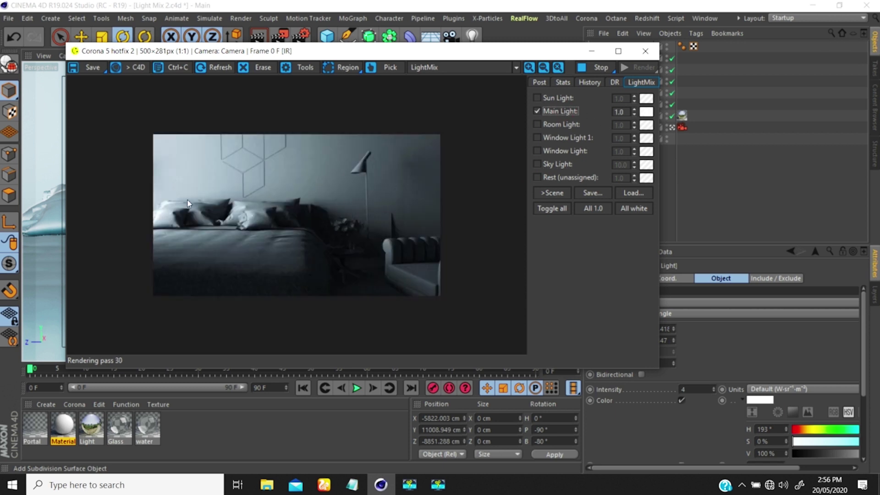
Step: Lower the Main Light intensity to 0.8
{"action": "double_click", "coordinate": [619, 112]}
{"action": "type", "text": "0.8"}
{"action": "key", "text": "Return"}
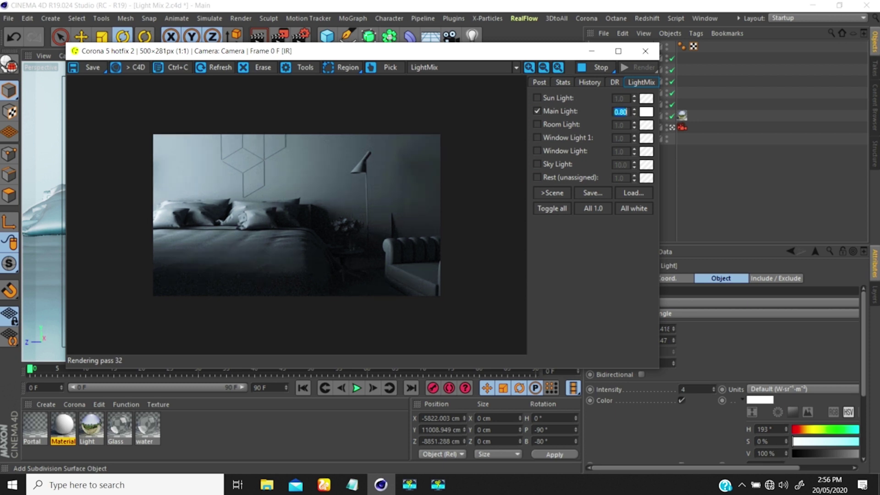
Step: Enable Room Light and disable Main Light, trying intensity 5 before settling on 1.0
{"action": "left_click", "coordinate": [537, 124]}
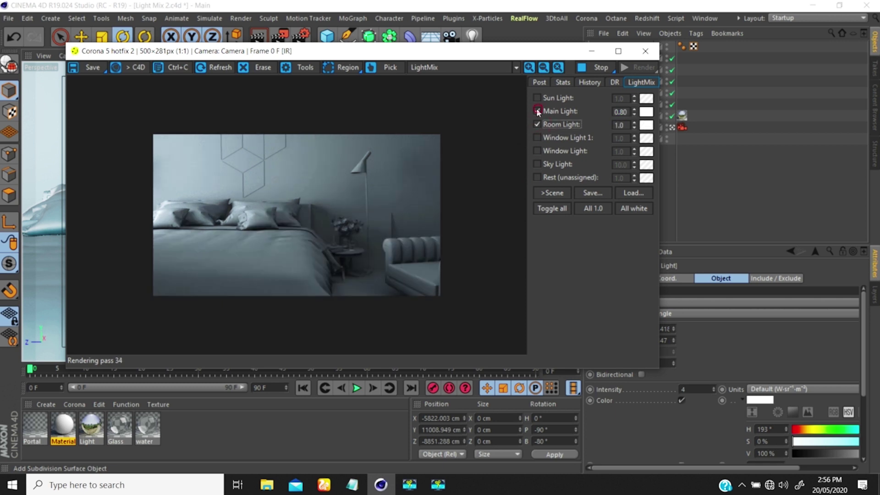
{"action": "left_click", "coordinate": [538, 111]}
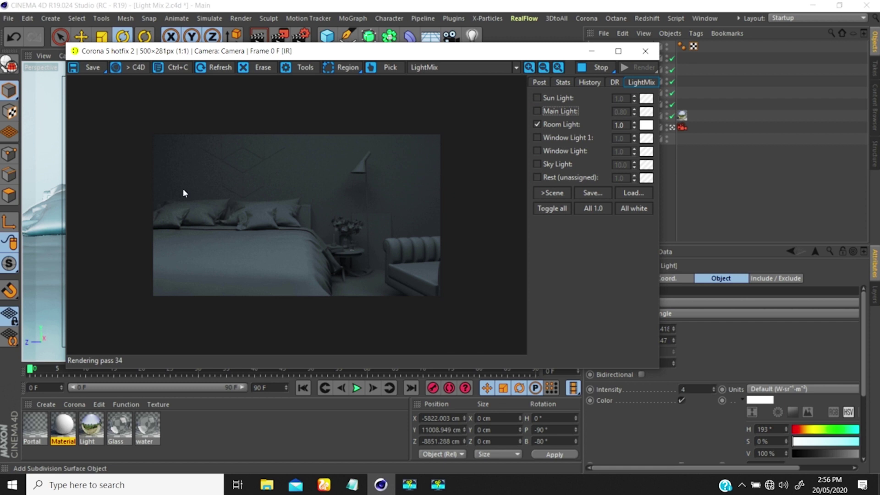
{"action": "double_click", "coordinate": [618, 125]}
{"action": "type", "text": "5"}
{"action": "key", "text": "Return"}
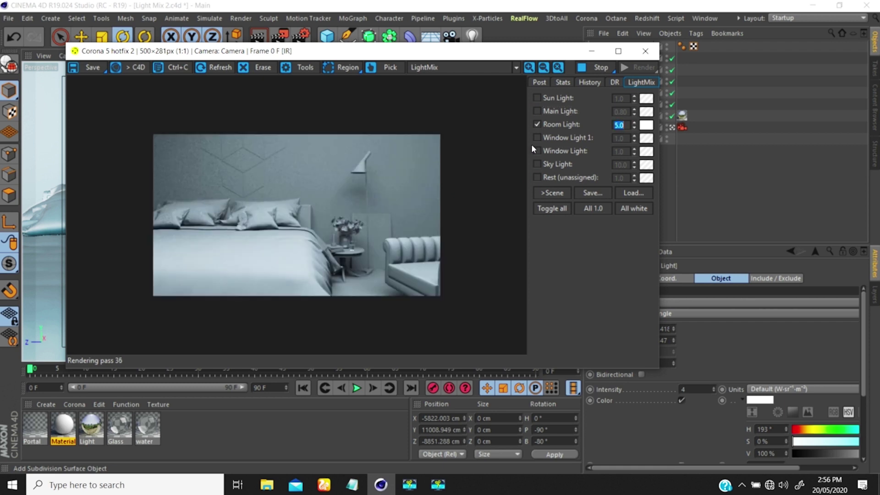
{"action": "type", "text": "1"}
{"action": "key", "text": "Return"}
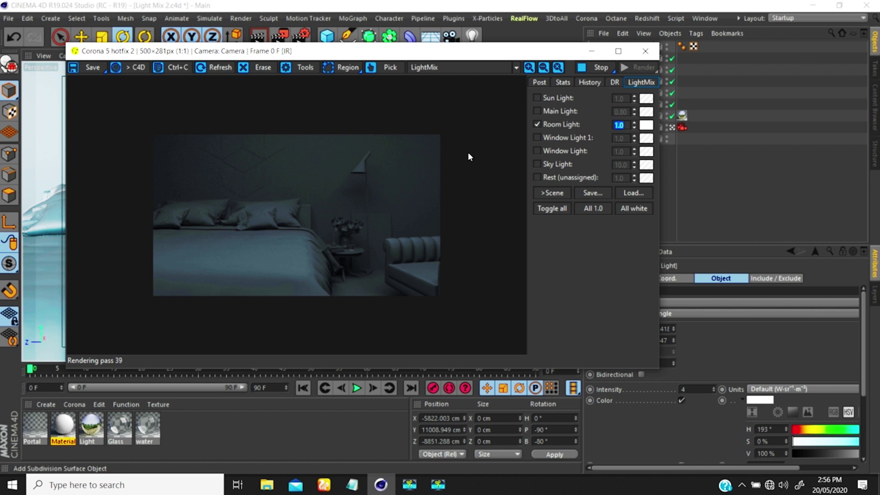
Step: Set the Room Light LightMix colour to pale warm peach FACC9E in the Color Selector
{"action": "left_click", "coordinate": [647, 125]}
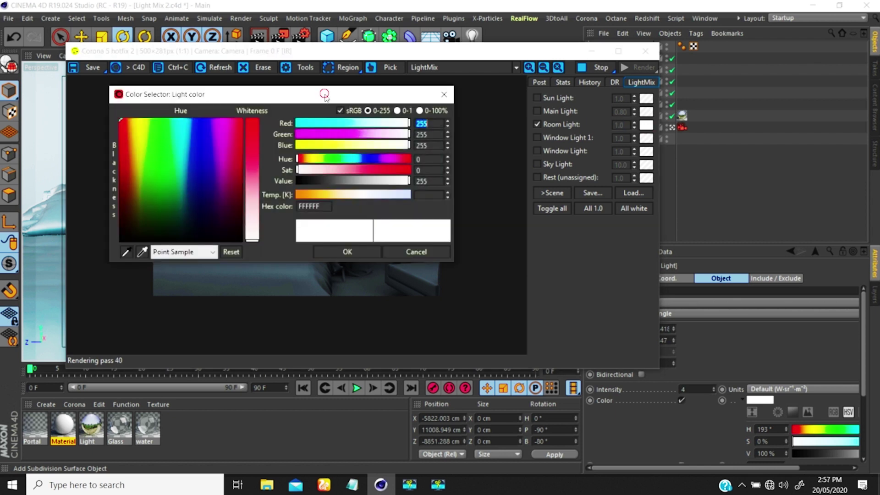
{"action": "left_click_drag", "start_coordinate": [324, 94], "coordinate": [667, 70]}
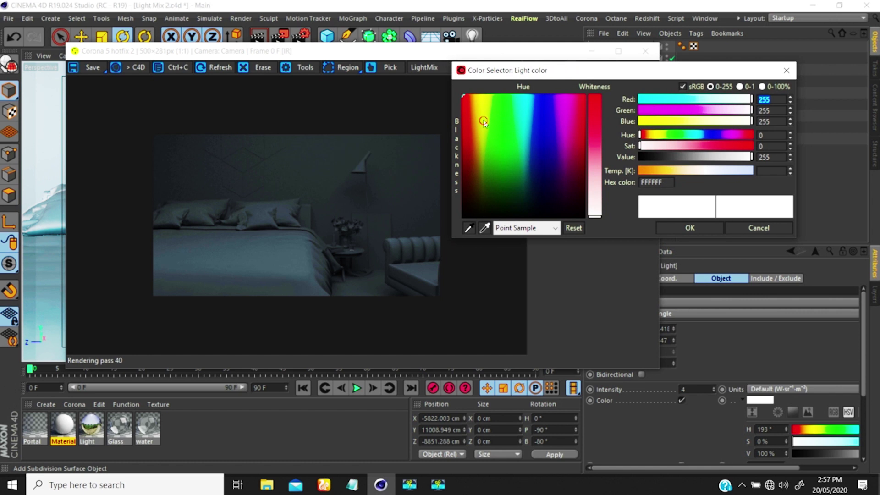
{"action": "left_click_drag", "start_coordinate": [483, 122], "coordinate": [512, 99]}
{"action": "left_click", "coordinate": [594, 150]}
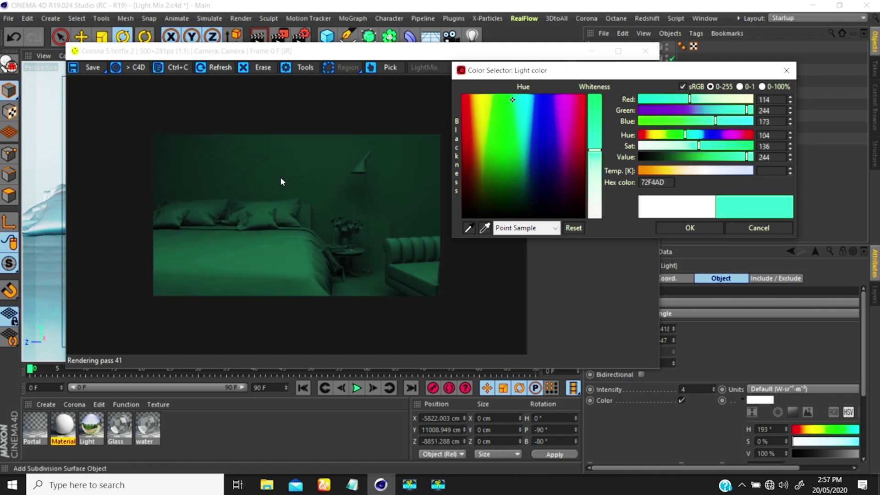
{"action": "left_click_drag", "start_coordinate": [486, 107], "coordinate": [484, 111]}
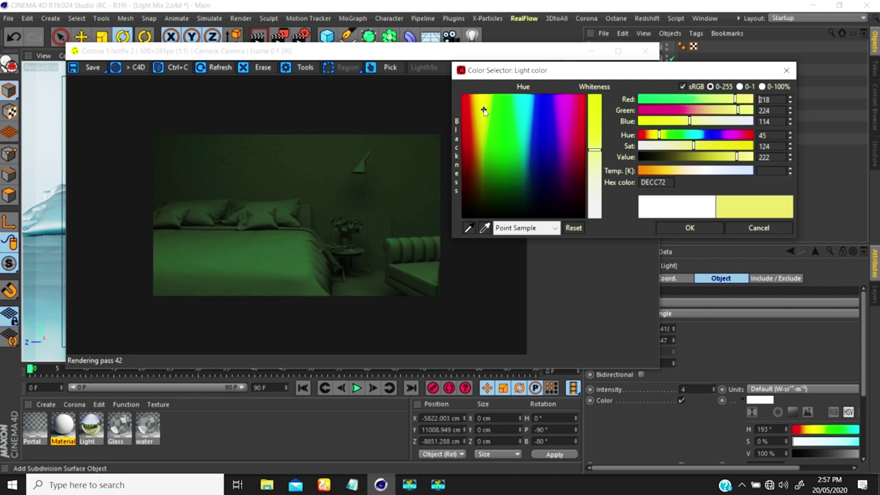
{"action": "left_click", "coordinate": [503, 104]}
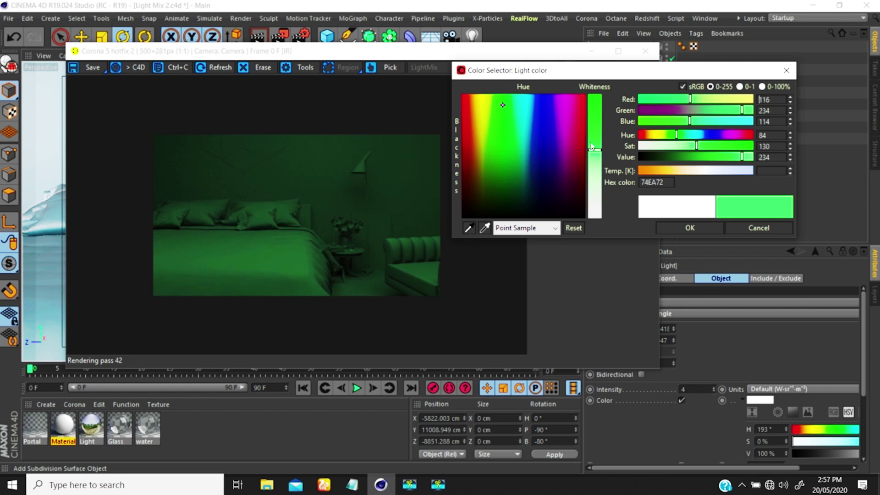
{"action": "left_click_drag", "start_coordinate": [592, 147], "coordinate": [594, 176]}
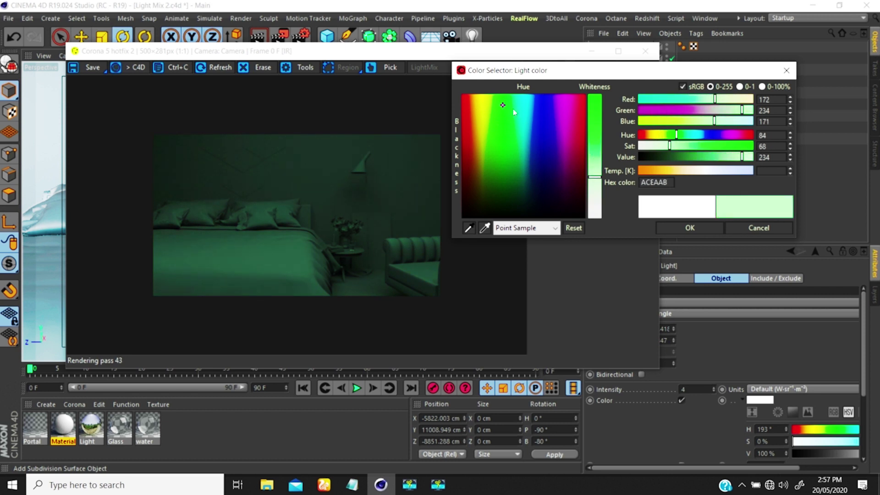
{"action": "left_click_drag", "start_coordinate": [513, 112], "coordinate": [465, 96]}
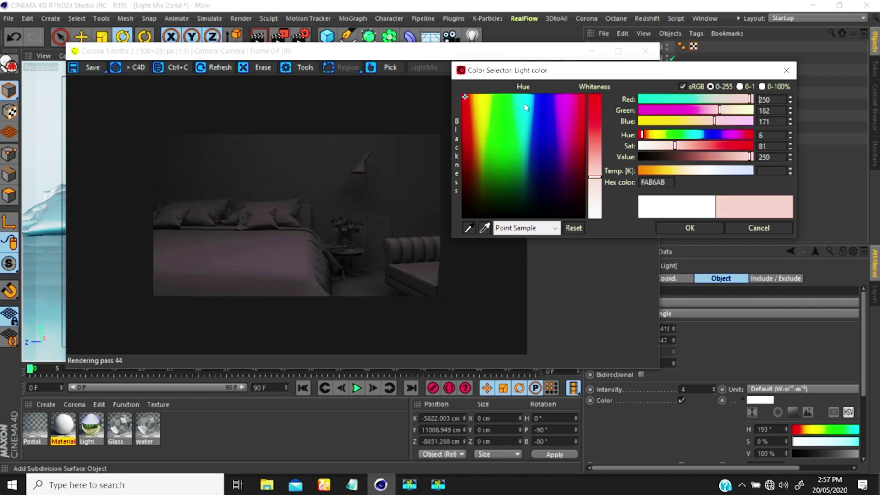
{"action": "left_click_drag", "start_coordinate": [595, 177], "coordinate": [595, 171]}
{"action": "left_click", "coordinate": [468, 97]}
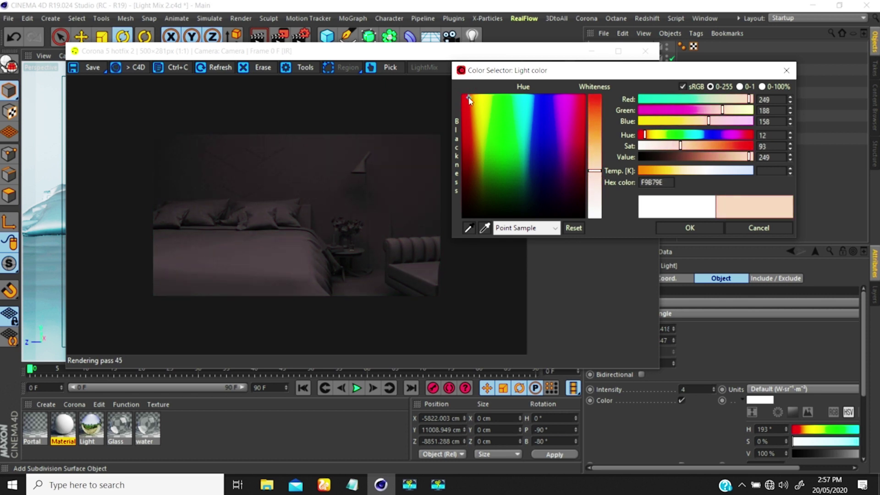
{"action": "left_click_drag", "start_coordinate": [469, 98], "coordinate": [472, 97]}
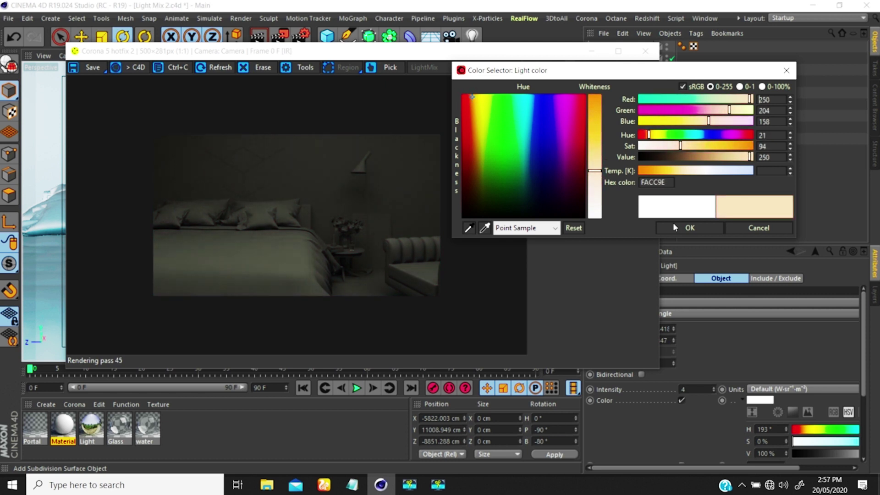
{"action": "left_click", "coordinate": [686, 228]}
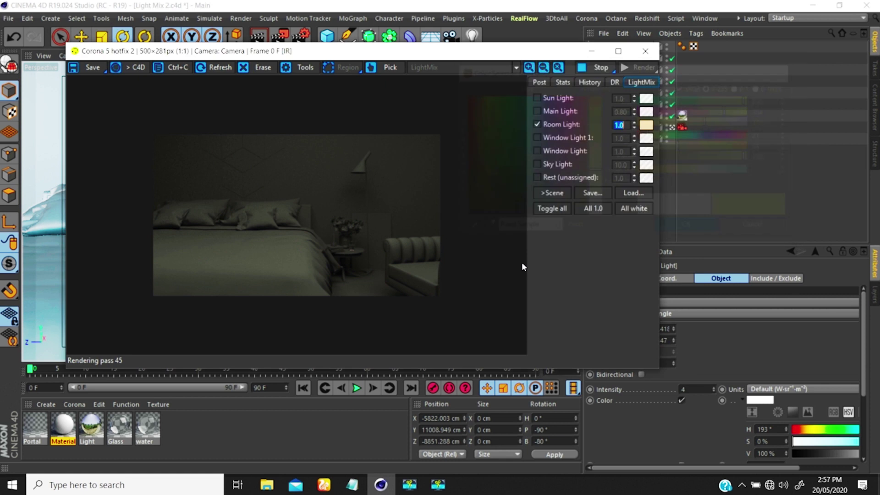
Step: Enable Sun Light and give it a warm golden colour (F7BF80)
{"action": "left_click", "coordinate": [537, 98]}
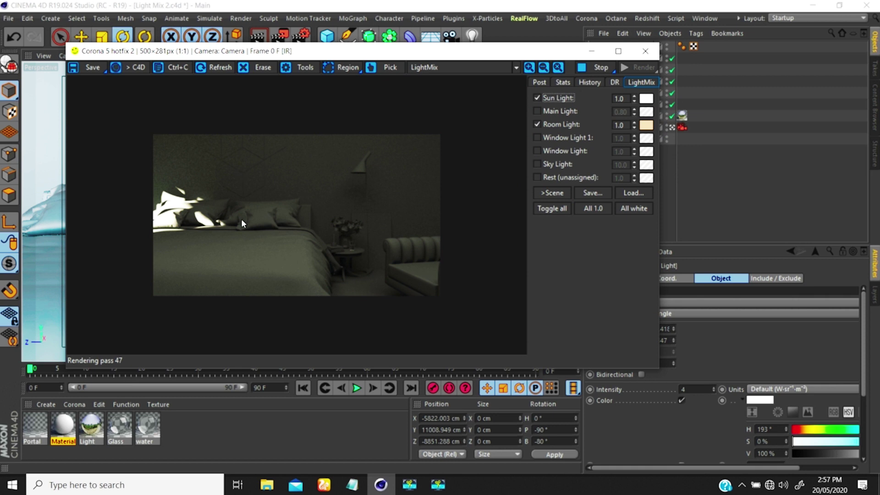
{"action": "left_click", "coordinate": [645, 102]}
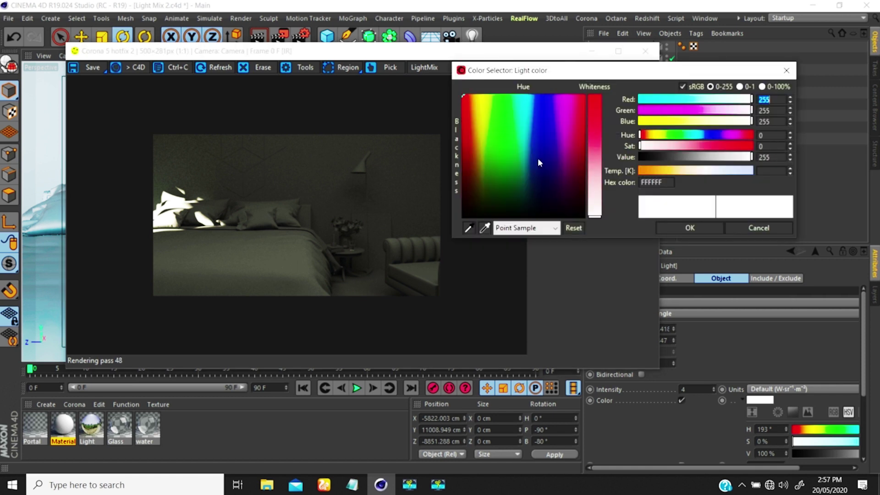
{"action": "left_click", "coordinate": [476, 102]}
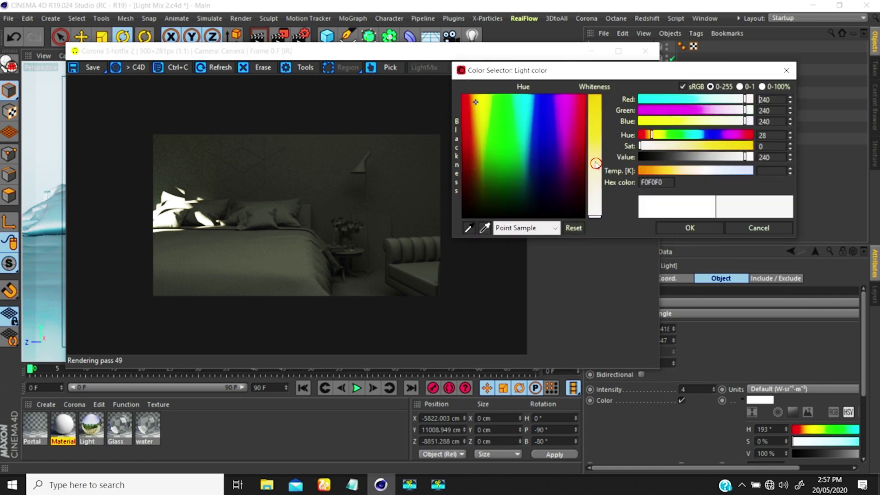
{"action": "left_click", "coordinate": [595, 162]}
{"action": "mouse_move", "coordinate": [595, 136]}
{"action": "left_mouse_down"}
{"action": "mouse_move", "coordinate": [595, 124]}
{"action": "mouse_move", "coordinate": [595, 156]}
{"action": "left_mouse_up"}
{"action": "left_click", "coordinate": [473, 98]}
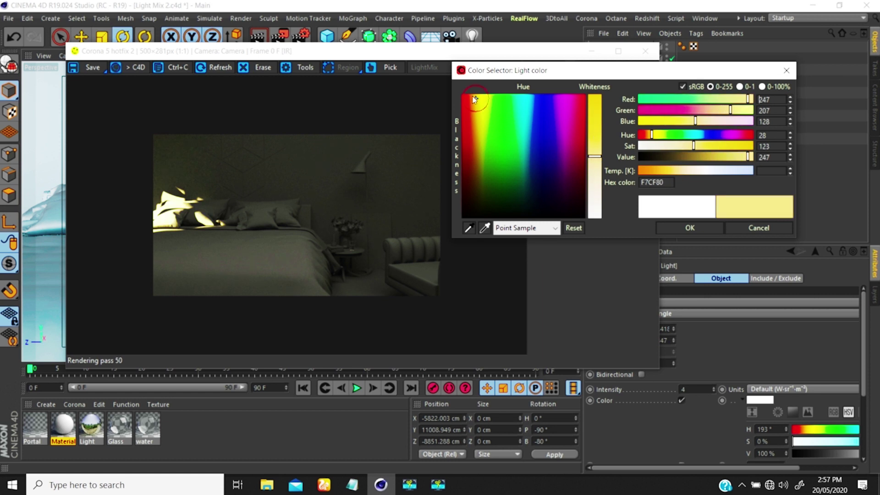
{"action": "left_click", "coordinate": [595, 161]}
{"action": "left_click", "coordinate": [672, 227]}
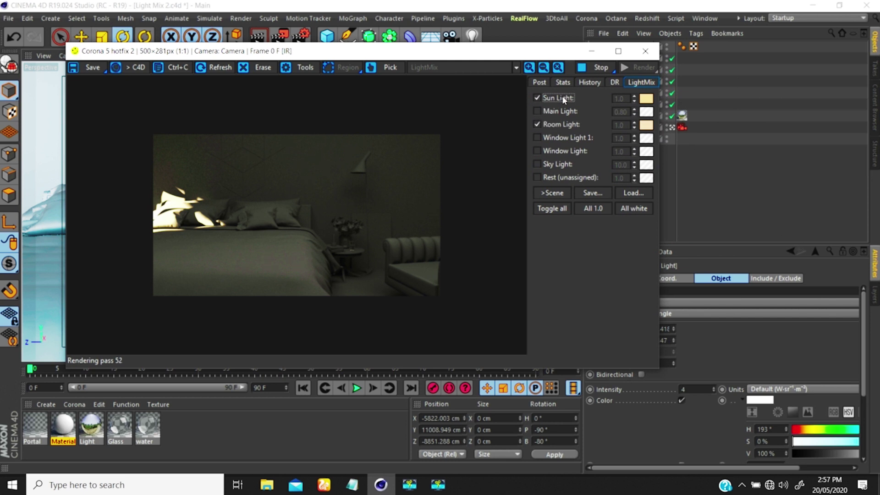
Step: Enable Sky Light, Window Light, Window Light 1 and Main Light in the mix
{"action": "left_click", "coordinate": [543, 164]}
{"action": "left_click", "coordinate": [537, 151]}
{"action": "left_click", "coordinate": [538, 137]}
{"action": "left_click", "coordinate": [537, 111]}
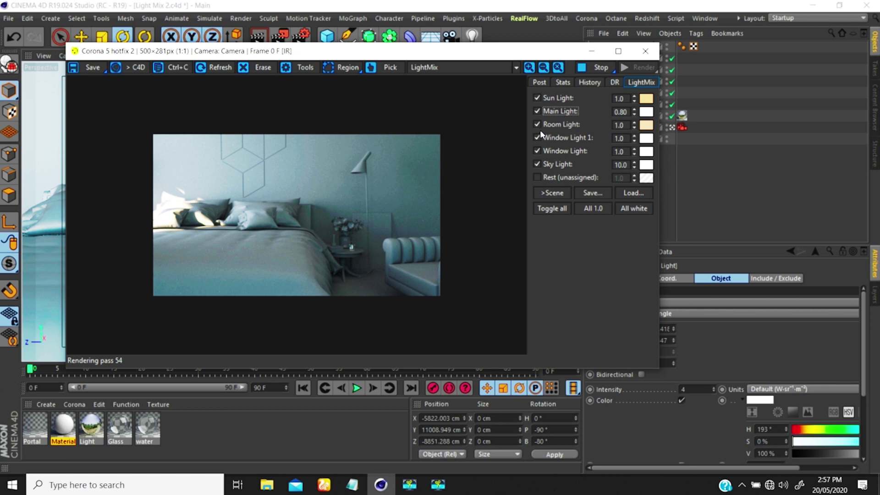
{"action": "left_click", "coordinate": [537, 137]}
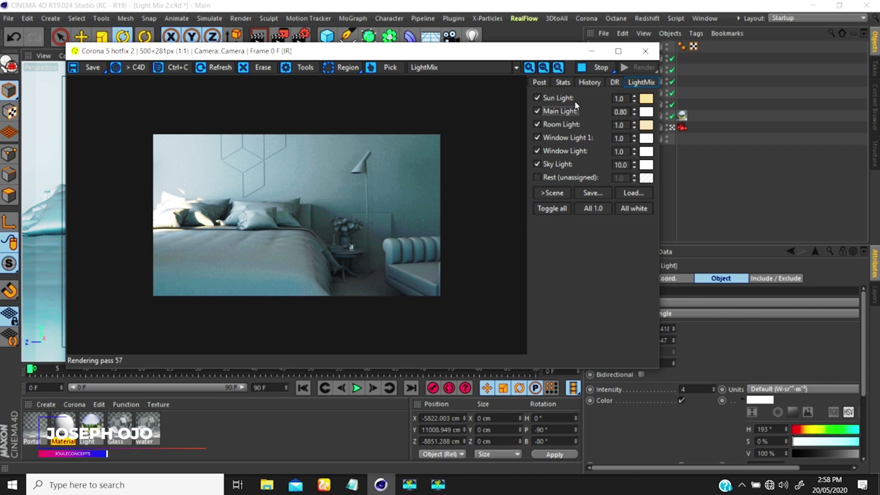
Step: Set Window Light 1 and Window Light intensities to 0.2
{"action": "left_click", "coordinate": [619, 138]}
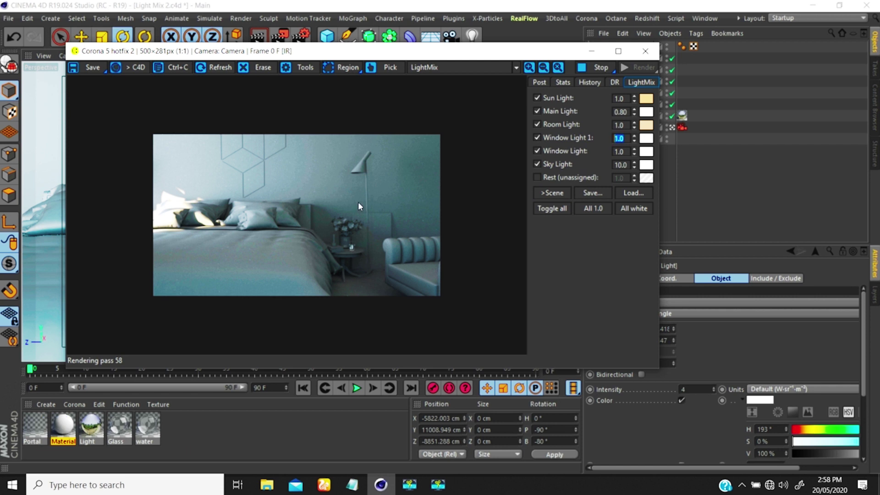
{"action": "type", "text": "0.2"}
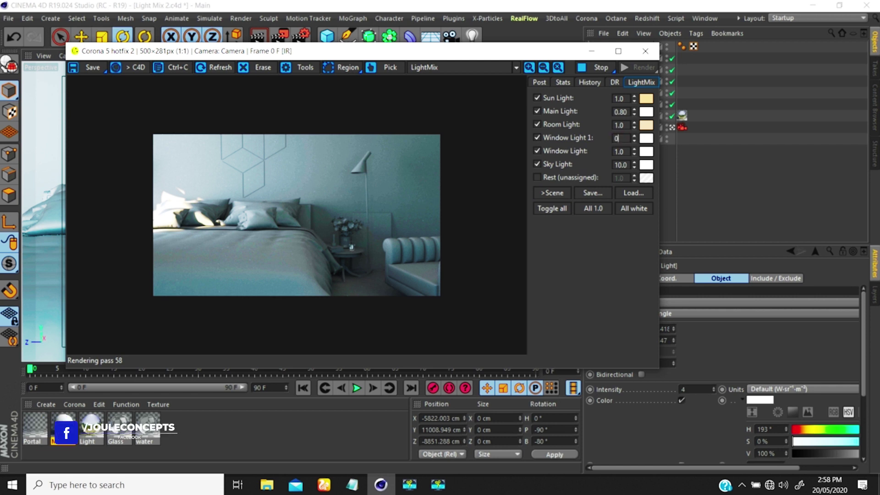
{"action": "key", "text": "Return"}
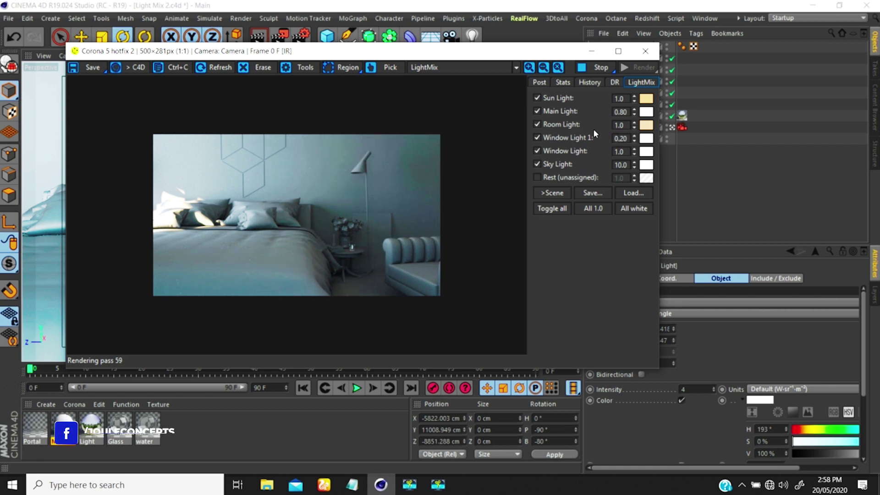
{"action": "left_click", "coordinate": [628, 152]}
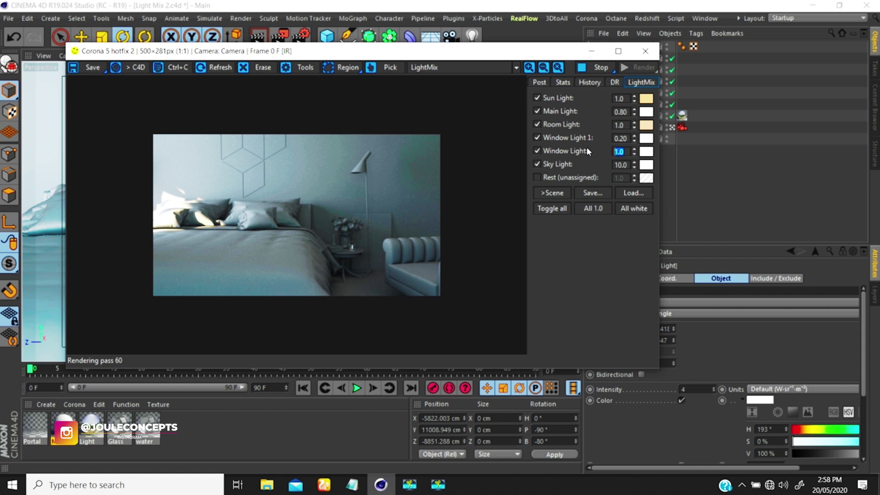
{"action": "type", "text": "0.2"}
{"action": "key", "text": "Return"}
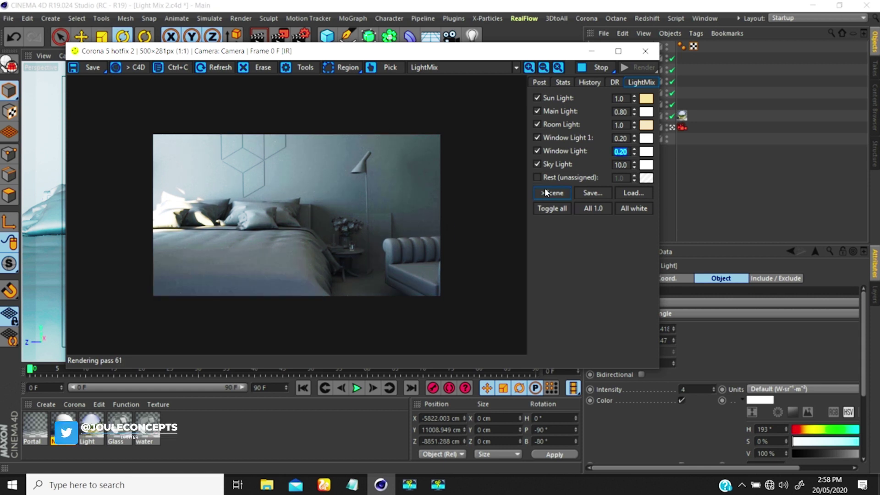
{"action": "left_click_drag", "start_coordinate": [528, 58], "coordinate": [529, 58]}
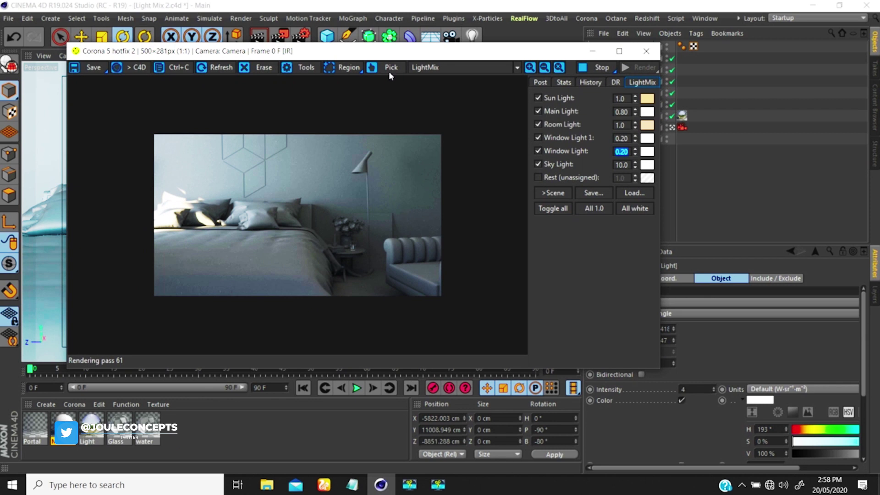